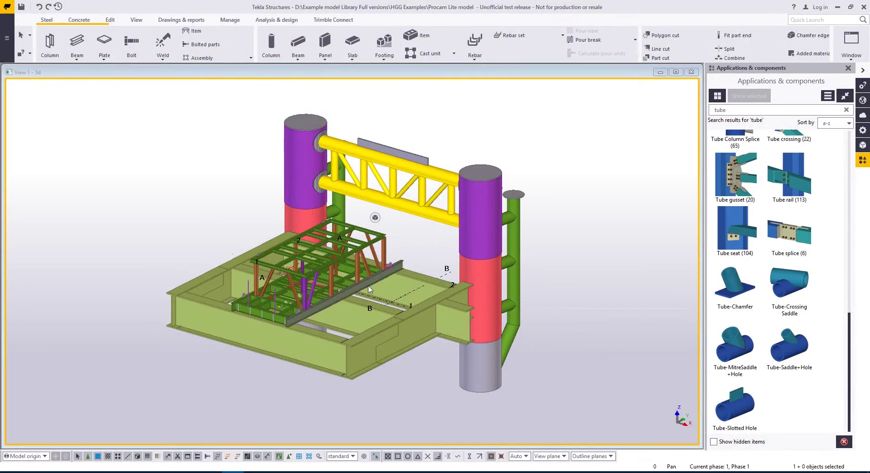
{"action": "middle_click_drag", "start_coordinate": [369, 289], "coordinate": [394, 298], "text": "ctrl"}
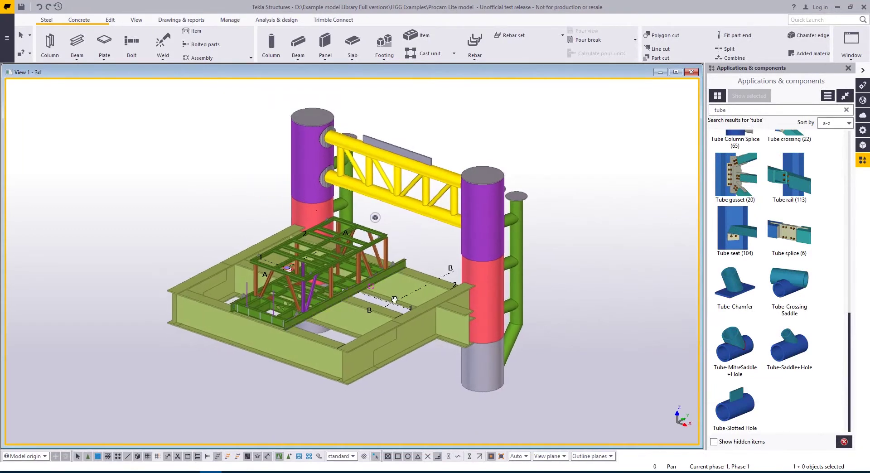
{"action": "scroll", "coordinate": [385, 301], "scroll_direction": "up", "scroll_amount": 10}
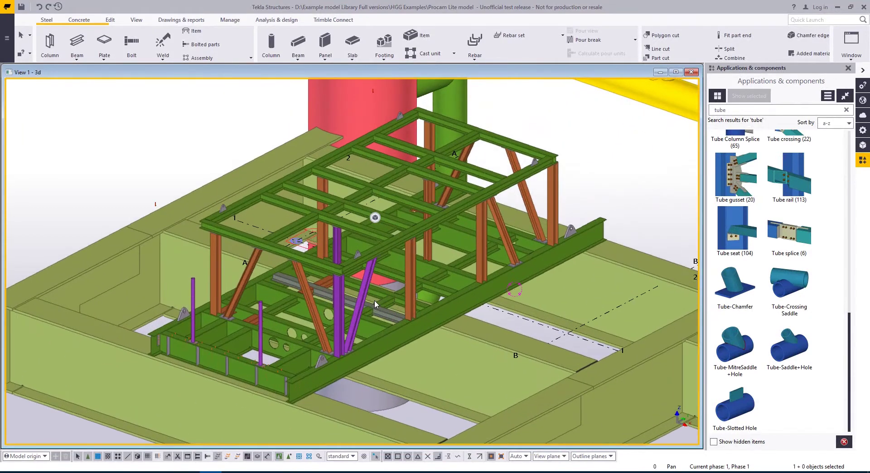
{"action": "middle_click_drag", "start_coordinate": [374, 300], "coordinate": [393, 323]}
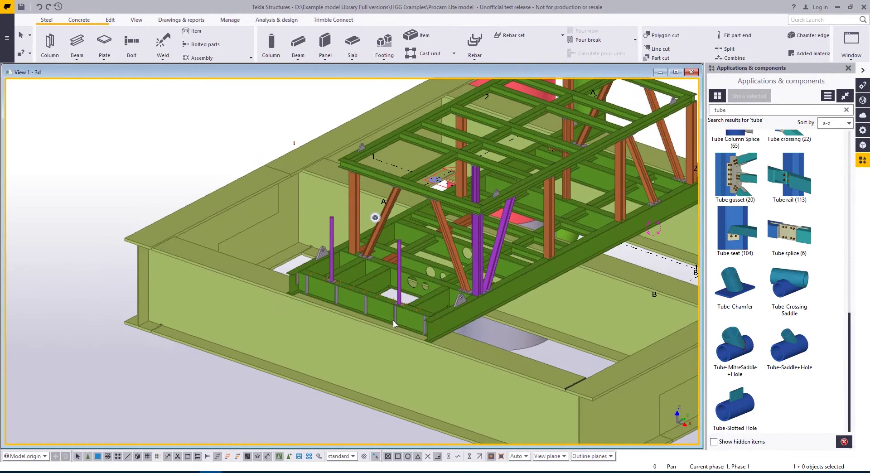
{"action": "scroll", "coordinate": [393, 323], "scroll_direction": "up", "scroll_amount": 5}
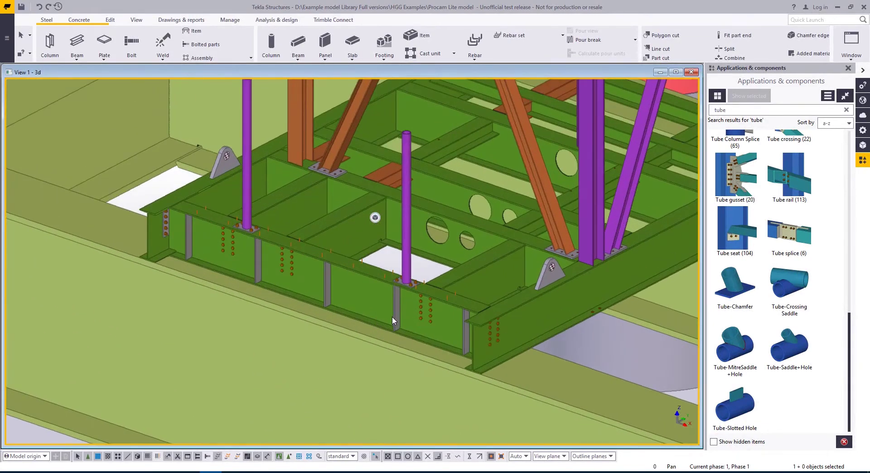
{"action": "scroll", "coordinate": [393, 318], "scroll_direction": "down", "scroll_amount": 6}
{"action": "scroll", "coordinate": [374, 306], "scroll_direction": "down", "scroll_amount": 6}
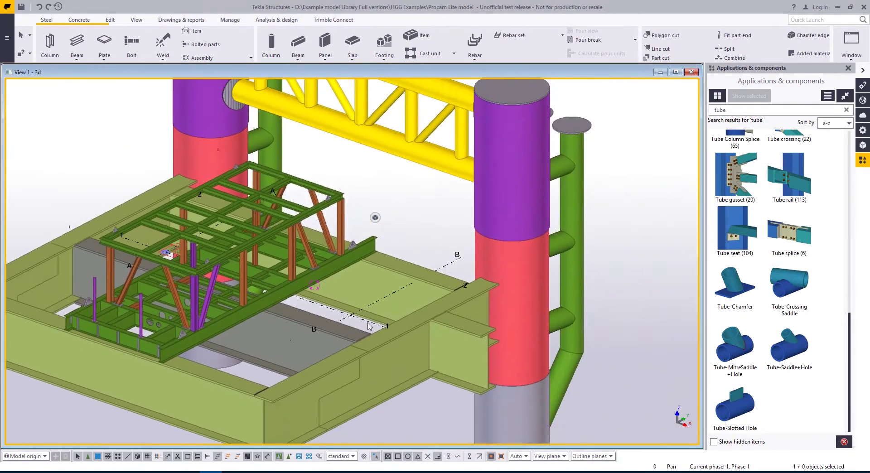
{"action": "mouse_move", "coordinate": [425, 310]}
{"action": "middle_mouse_down"}
{"action": "mouse_move", "coordinate": [439, 291]}
{"action": "mouse_move", "coordinate": [427, 317]}
{"action": "middle_mouse_up"}
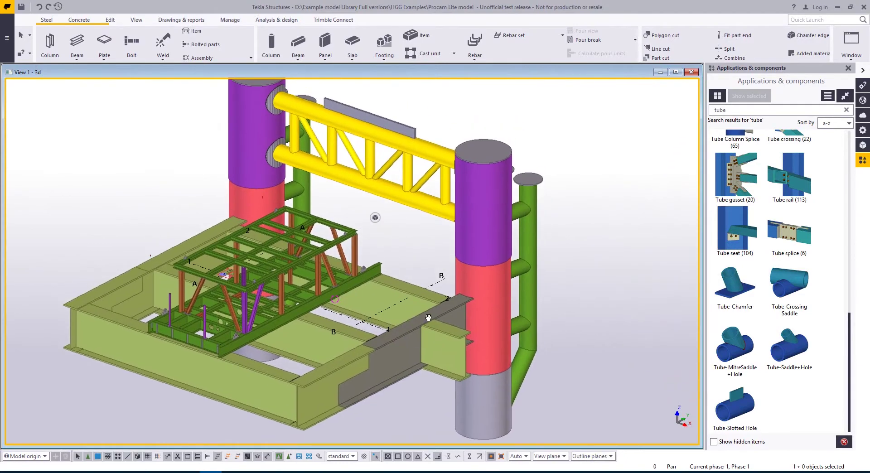
{"action": "scroll", "coordinate": [425, 320], "scroll_direction": "down", "scroll_amount": 2}
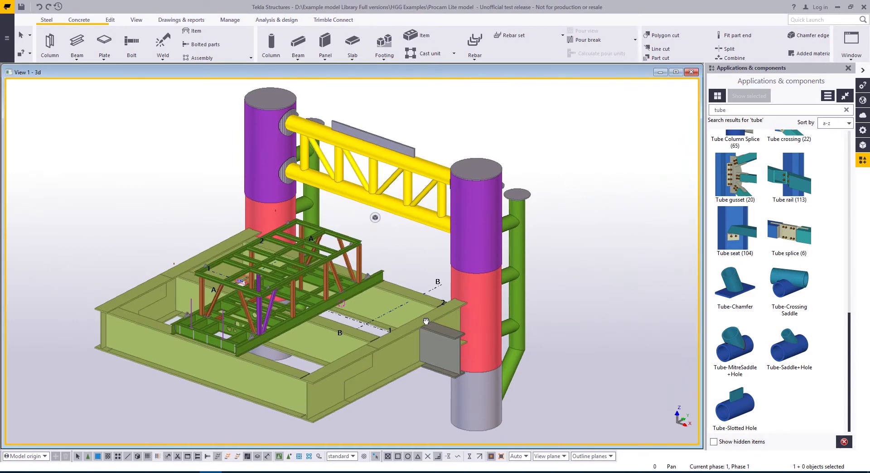
Generate TubeNC.xml via Export > Tube NC files for All parts, declining the creation log.
{"action": "left_click", "coordinate": [6, 38]}
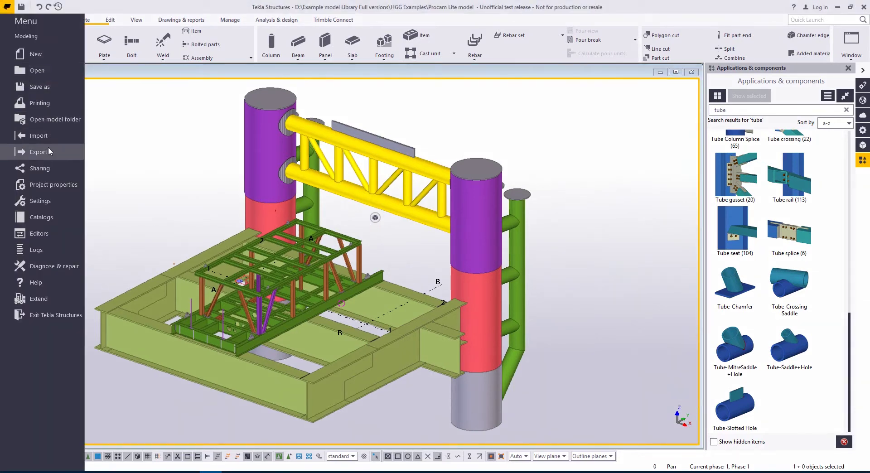
{"action": "mouse_move", "coordinate": [57, 154]}
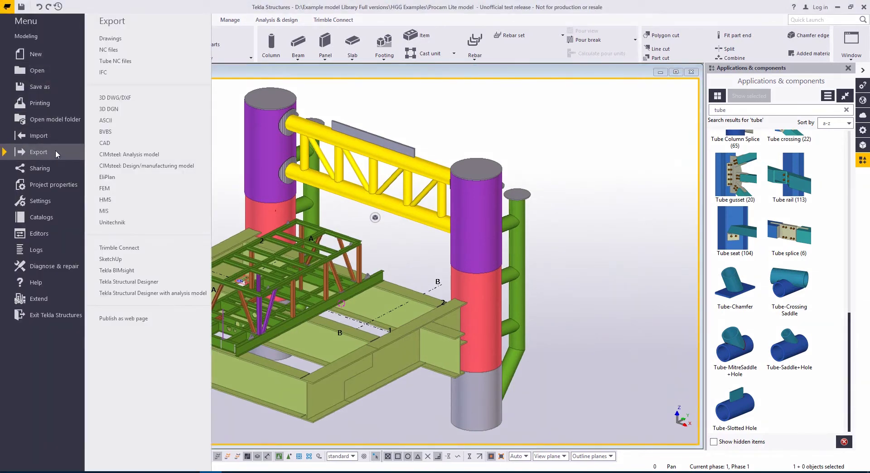
{"action": "left_click", "coordinate": [120, 61]}
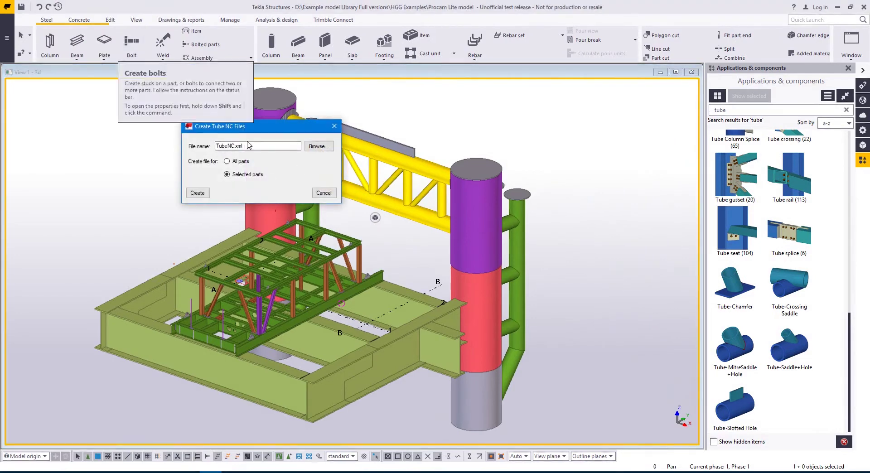
{"action": "left_click", "coordinate": [270, 144]}
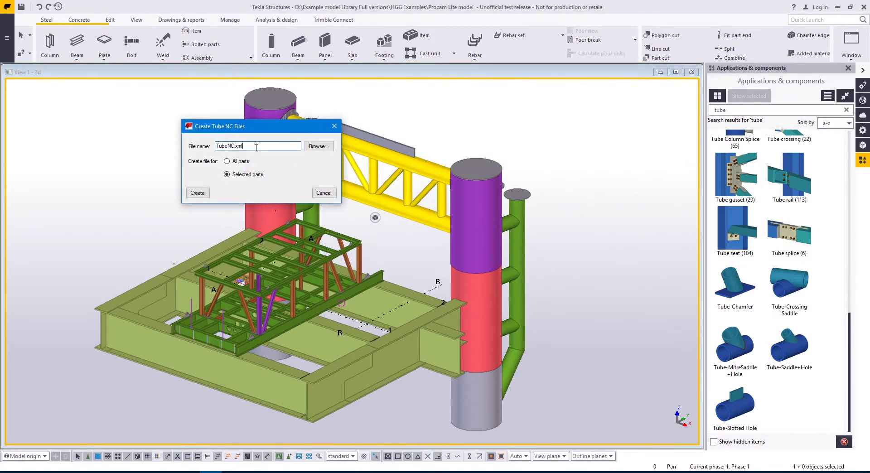
{"action": "left_click", "coordinate": [227, 161]}
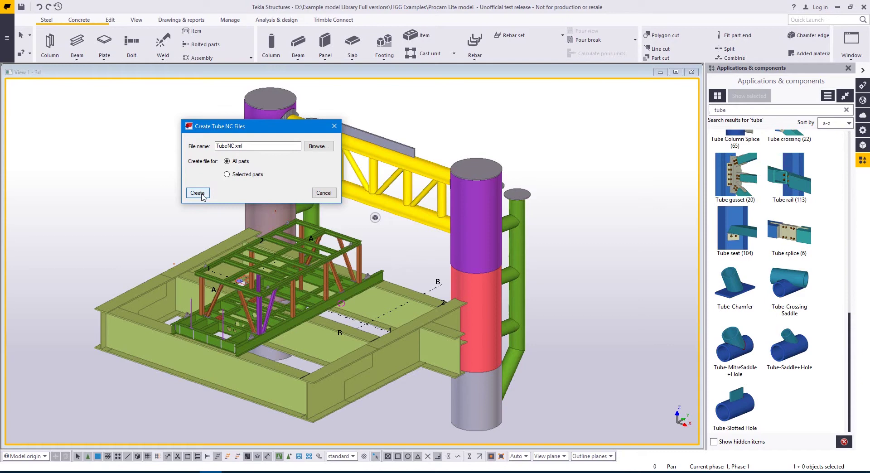
{"action": "left_click", "coordinate": [198, 193]}
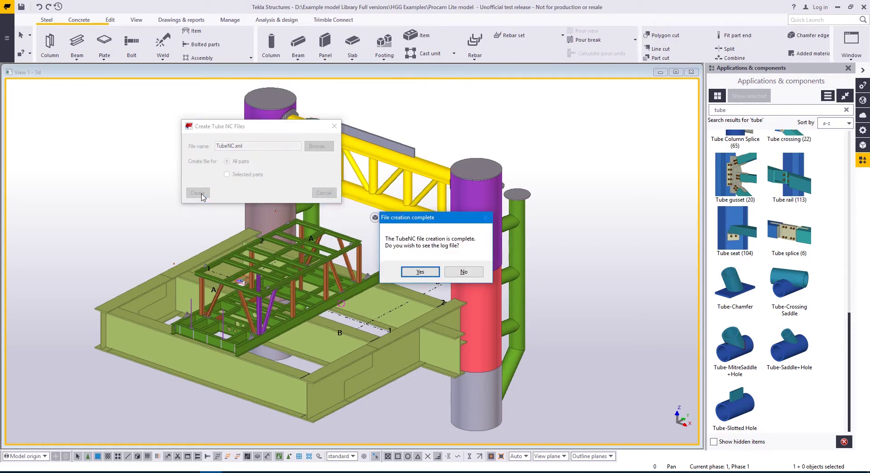
{"action": "left_click", "coordinate": [463, 272]}
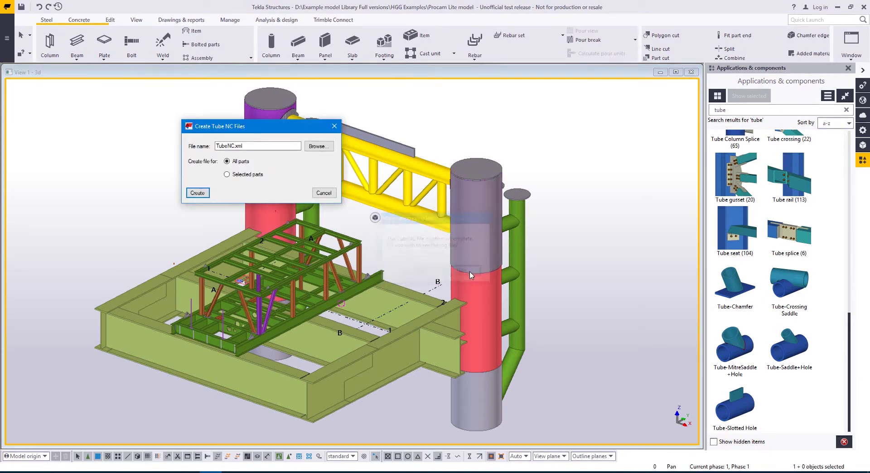
Close the Tube NC export and create DSTV NC files for all plates and profiles.
{"action": "left_click", "coordinate": [324, 193]}
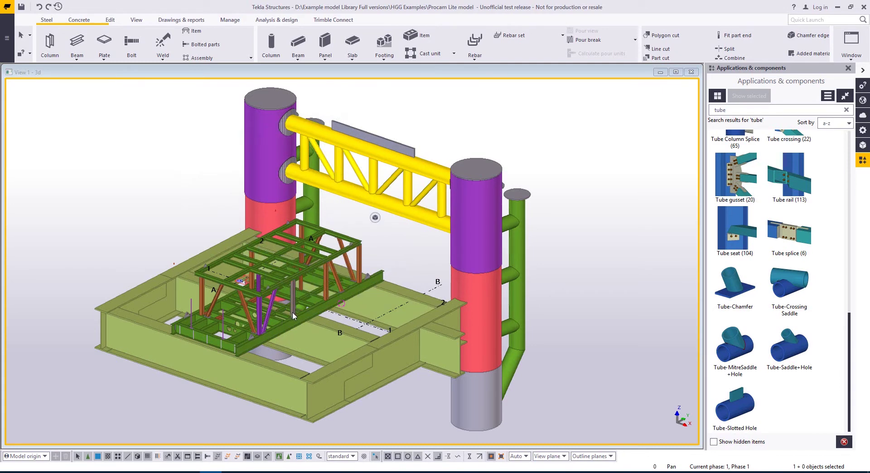
{"action": "left_click", "coordinate": [7, 37]}
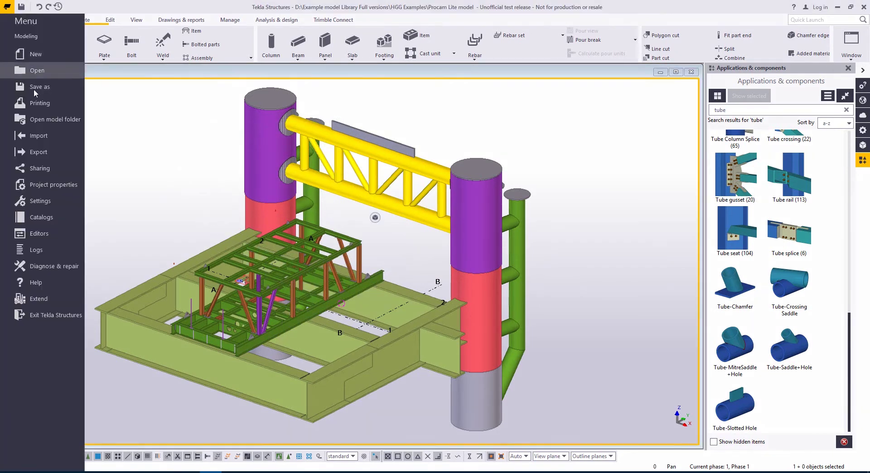
{"action": "left_click", "coordinate": [32, 152]}
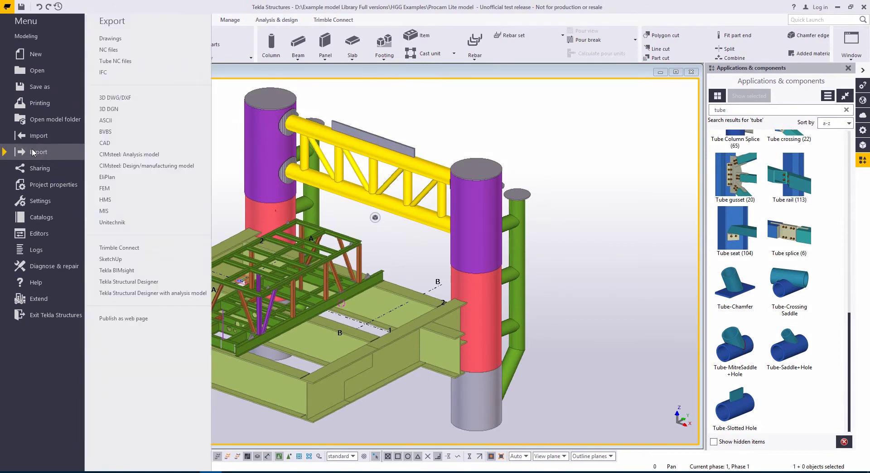
{"action": "left_click", "coordinate": [123, 51]}
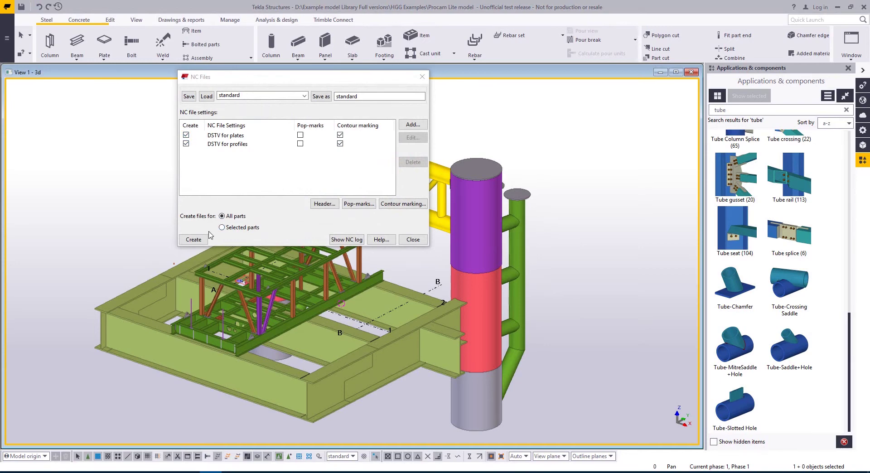
{"action": "left_click", "coordinate": [194, 240]}
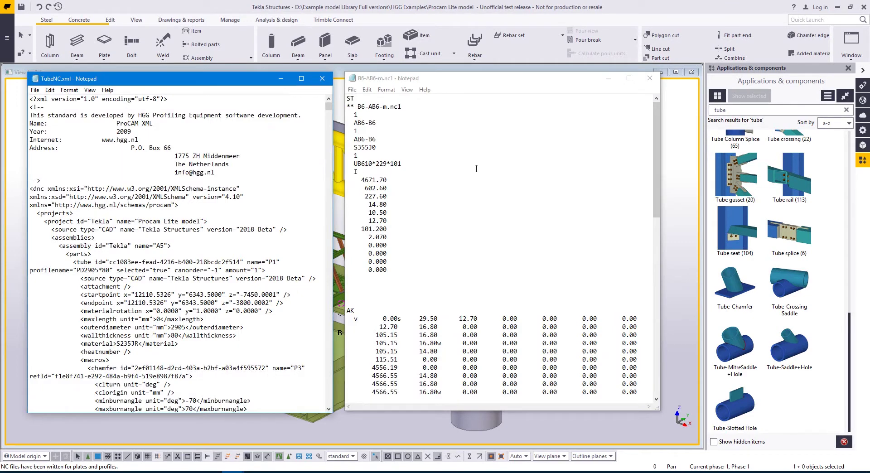
Bring B6-AB6-m.nc1 forward in Notepad and scroll through its DSTV contents.
{"action": "left_click", "coordinate": [634, 204]}
{"action": "scroll", "coordinate": [639, 259], "scroll_direction": "down", "scroll_amount": 10}
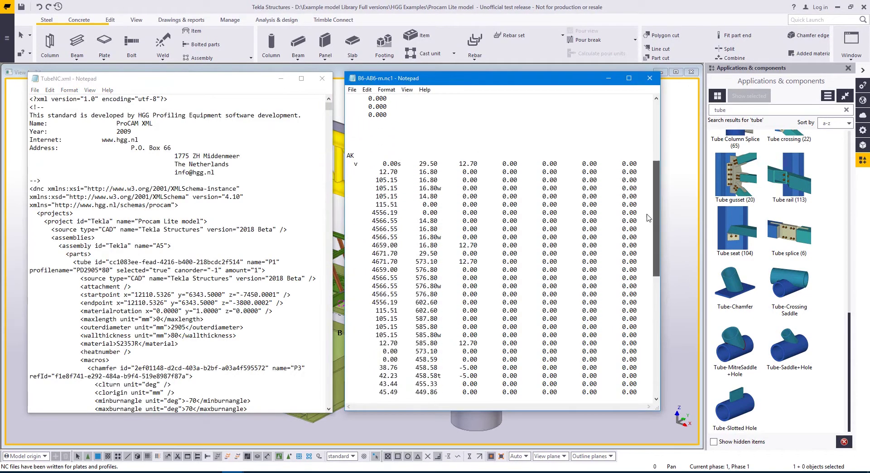
{"action": "scroll", "coordinate": [639, 259], "scroll_direction": "down", "scroll_amount": 8}
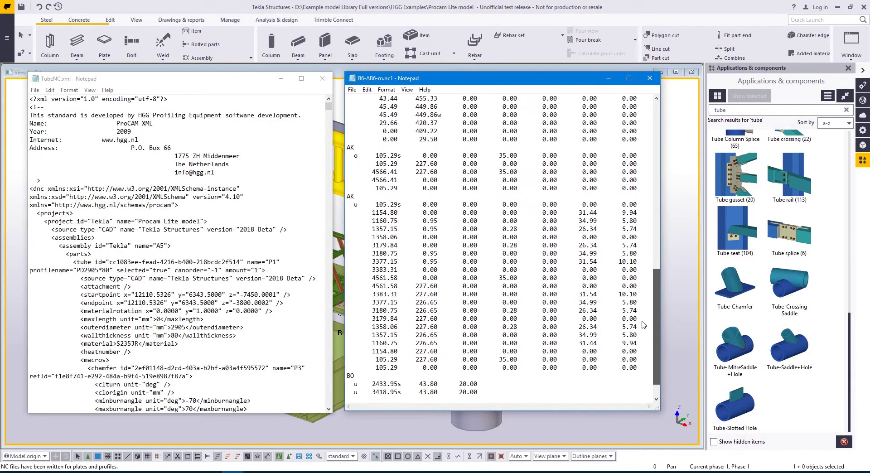
{"action": "left_click_drag", "start_coordinate": [655, 313], "coordinate": [657, 146]}
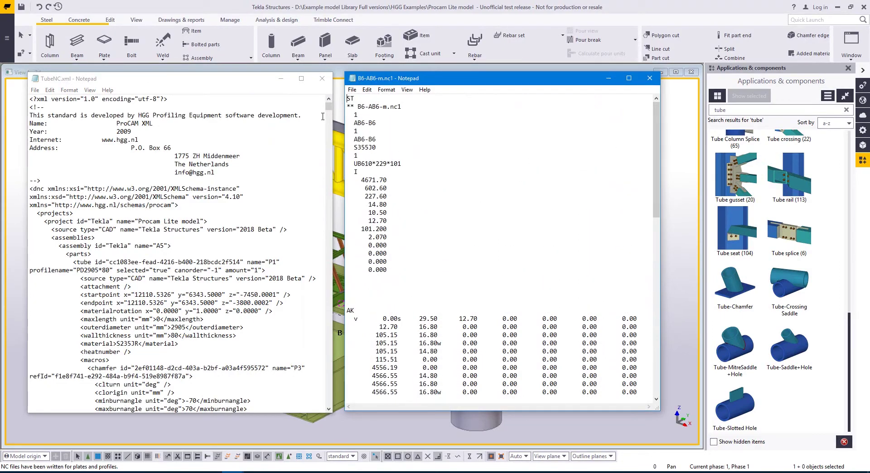
{"action": "mouse_move", "coordinate": [329, 109]}
{"action": "left_mouse_down"}
{"action": "mouse_move", "coordinate": [329, 130]}
{"action": "mouse_move", "coordinate": [329, 109]}
{"action": "left_mouse_up"}
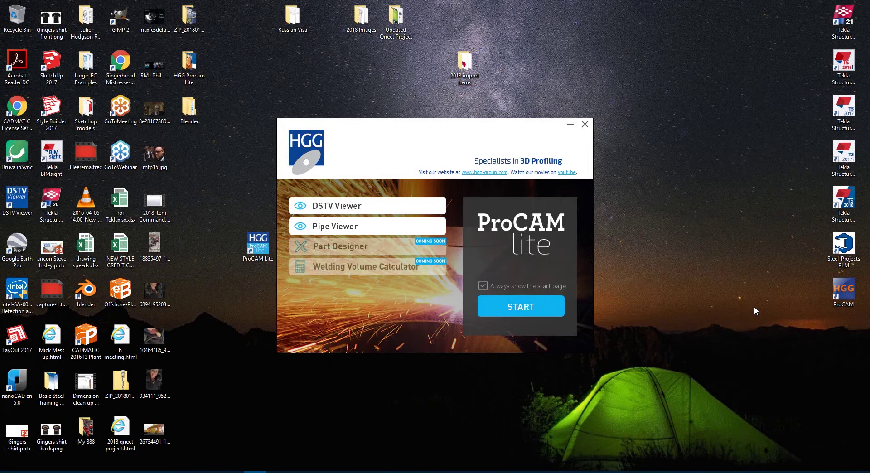
Import every .nc1 file from DSTV_Profiles, starting from B1-AB1-m.nc1 and selecting all with Ctrl+A.
{"action": "left_click", "coordinate": [336, 207]}
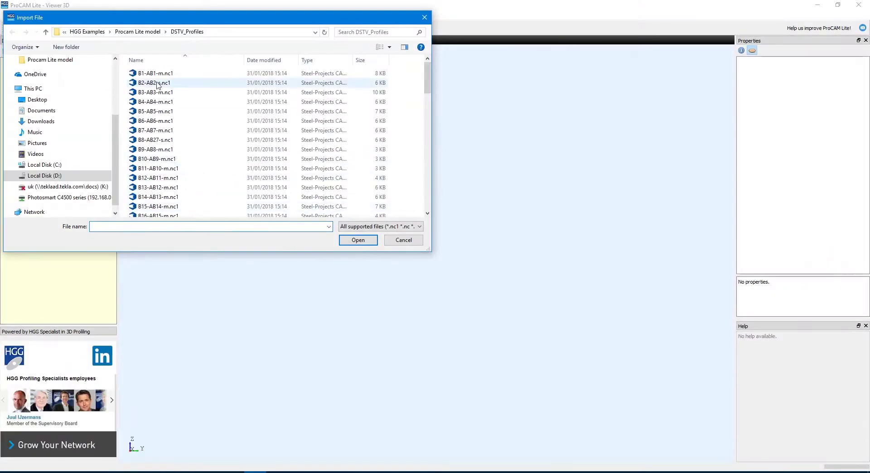
{"action": "left_click", "coordinate": [148, 74]}
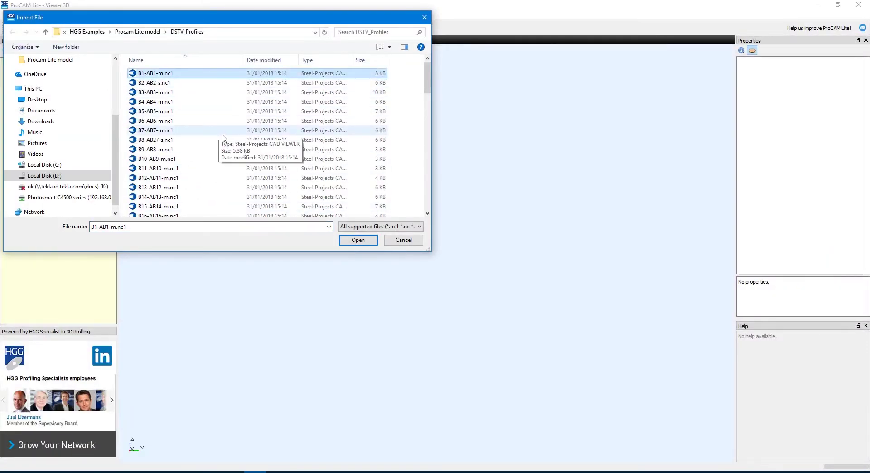
{"action": "key", "text": "ctrl+a"}
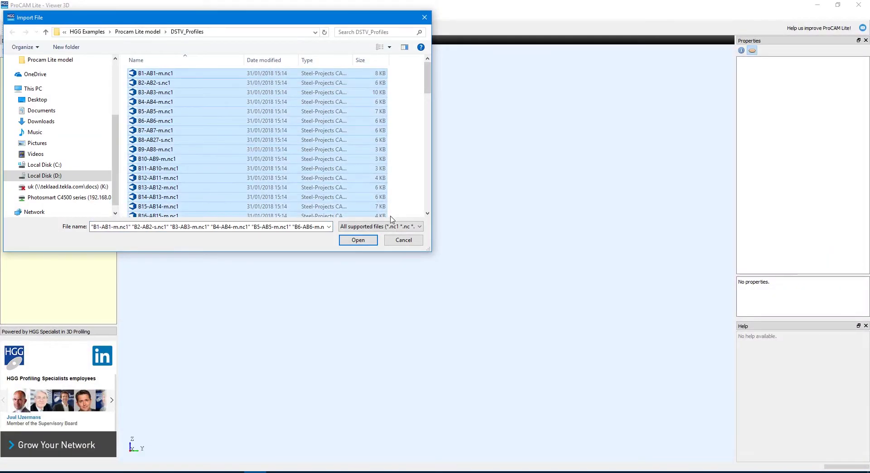
{"action": "left_click", "coordinate": [359, 240]}
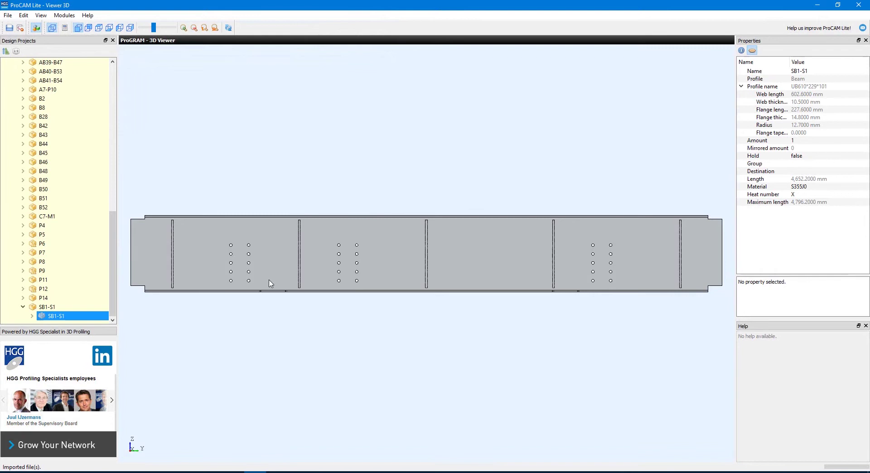
Zoom out and pan along beam SB1-S1 to inspect its hole groups.
{"action": "scroll", "coordinate": [272, 245], "scroll_direction": "up", "scroll_amount": 1}
{"action": "scroll", "coordinate": [206, 231], "scroll_direction": "up", "scroll_amount": 2}
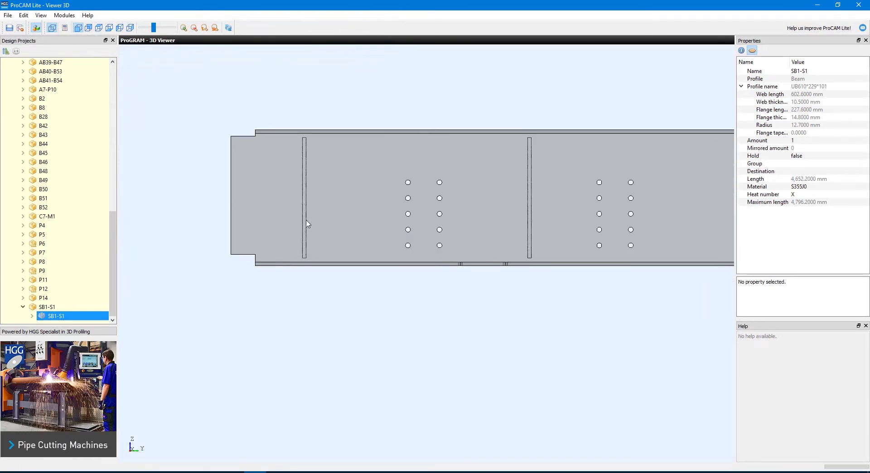
{"action": "middle_click_drag", "start_coordinate": [307, 224], "coordinate": [247, 223]}
{"action": "middle_click_drag", "start_coordinate": [504, 182], "coordinate": [456, 195]}
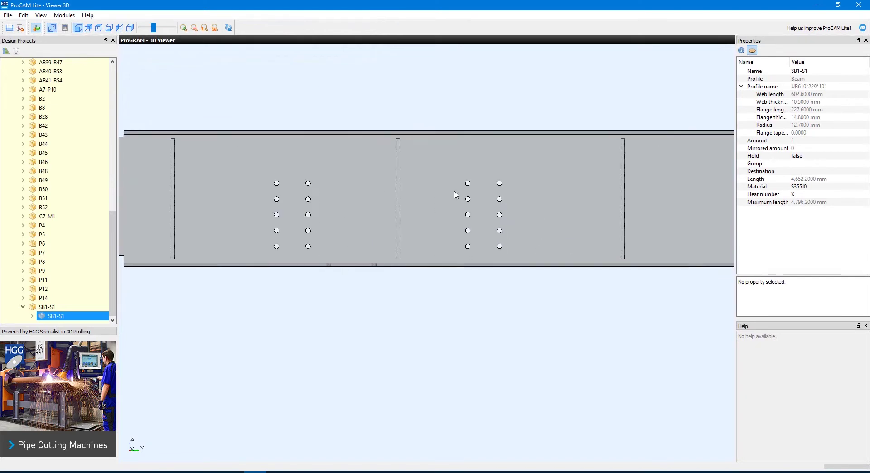
{"action": "scroll", "coordinate": [456, 195], "scroll_direction": "up", "scroll_amount": 1}
{"action": "scroll", "coordinate": [485, 181], "scroll_direction": "down", "scroll_amount": 4}
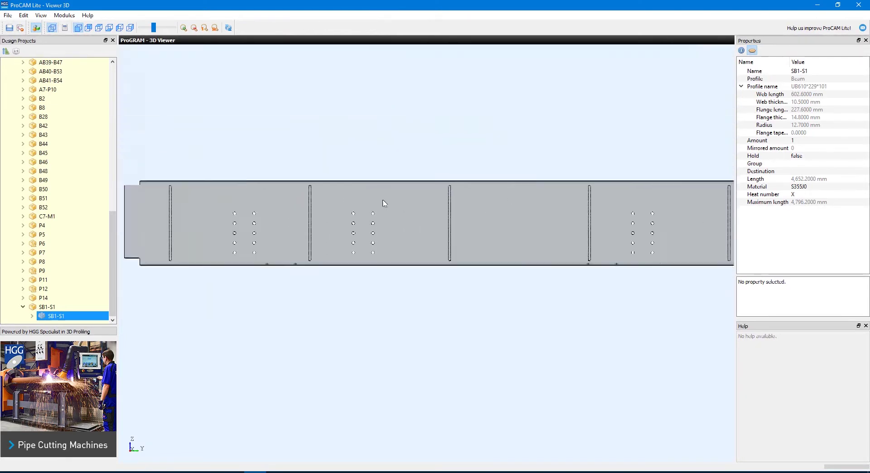
{"action": "scroll", "coordinate": [429, 202], "scroll_direction": "down", "scroll_amount": 1}
Orbit SB1-S1 to isometric, make it fully opaque and change shading so holes stand out.
{"action": "middle_click_drag", "start_coordinate": [356, 229], "coordinate": [482, 270]}
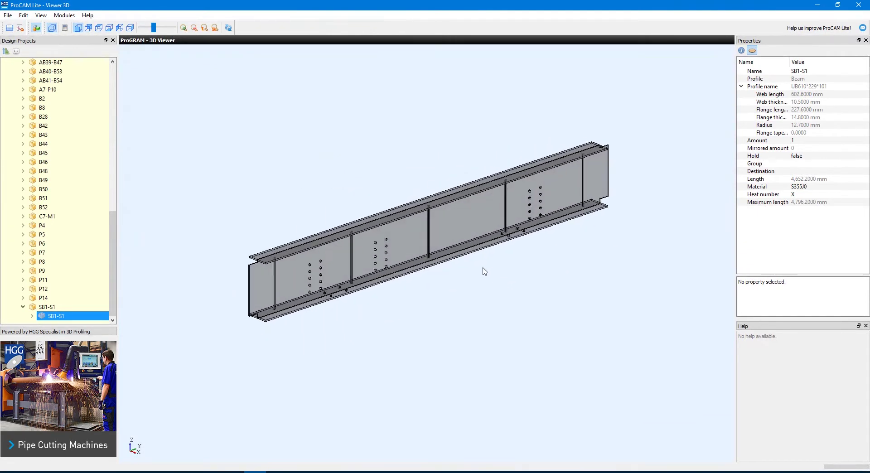
{"action": "left_click_drag", "start_coordinate": [154, 29], "coordinate": [177, 31]}
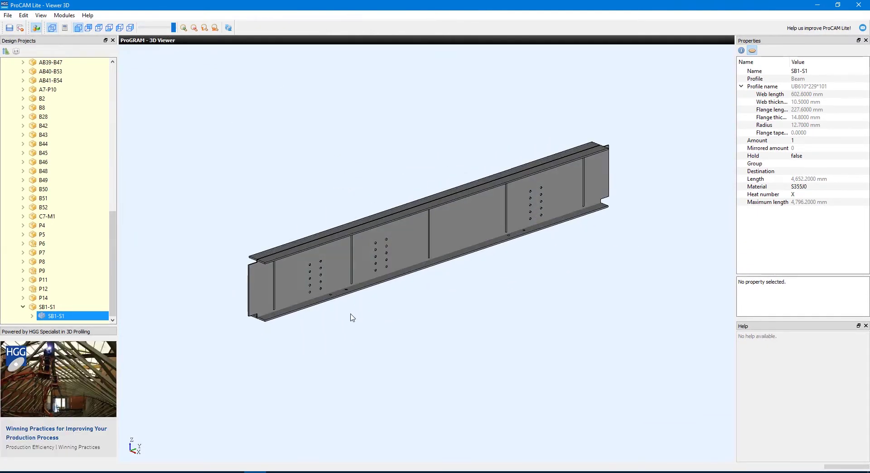
{"action": "scroll", "coordinate": [285, 273], "scroll_direction": "up", "scroll_amount": 3}
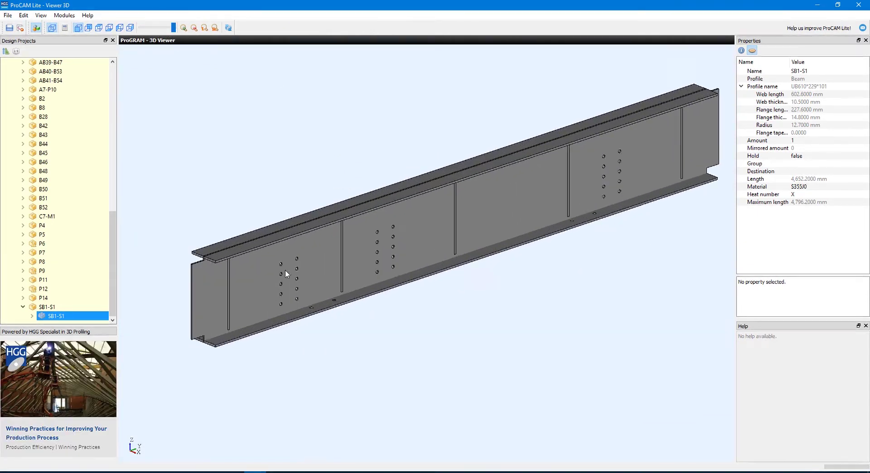
{"action": "left_click", "coordinate": [52, 28]}
{"action": "middle_click_drag", "start_coordinate": [232, 235], "coordinate": [339, 253]}
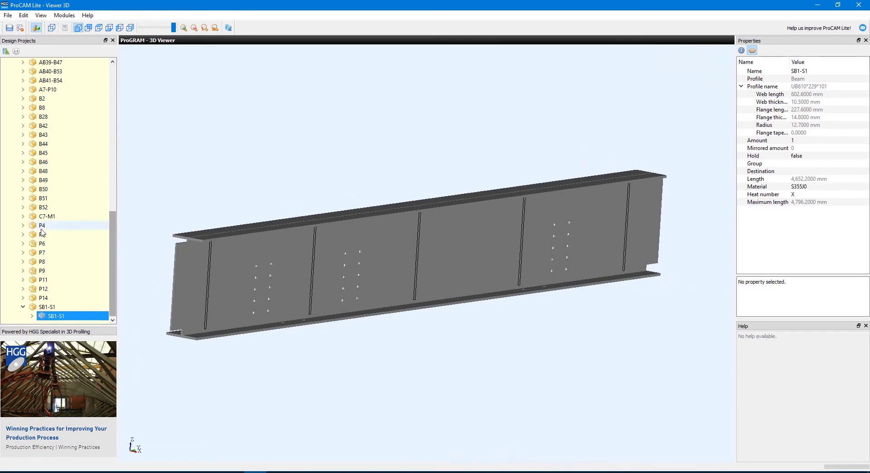
Expand P4, B51 and B28 in Design Projects and display beams B51 then B28.
{"action": "left_click", "coordinate": [22, 226]}
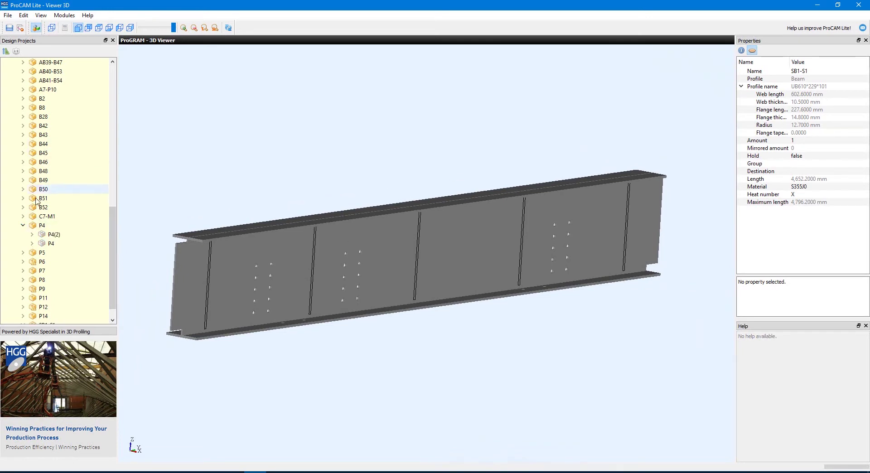
{"action": "left_click", "coordinate": [23, 198]}
{"action": "left_click", "coordinate": [52, 207]}
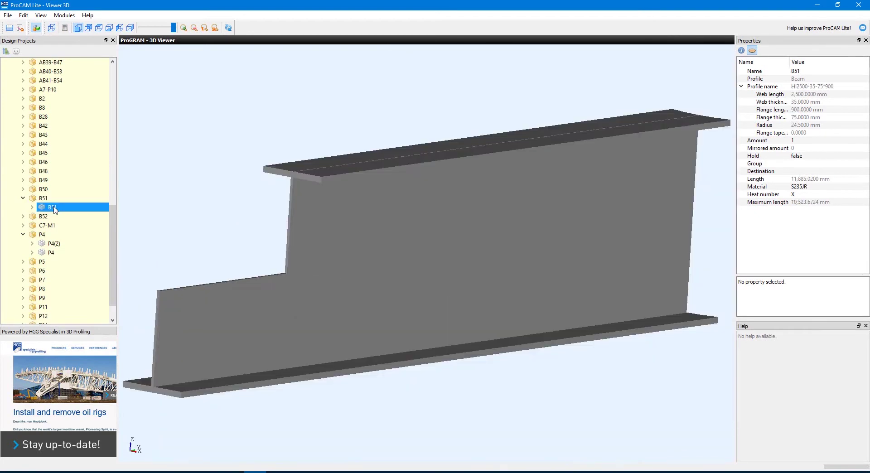
{"action": "left_click", "coordinate": [23, 116]}
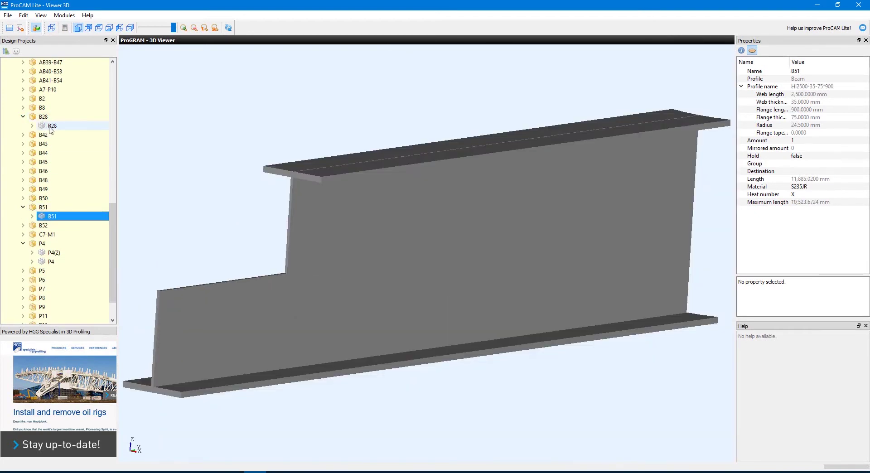
{"action": "left_click", "coordinate": [48, 126]}
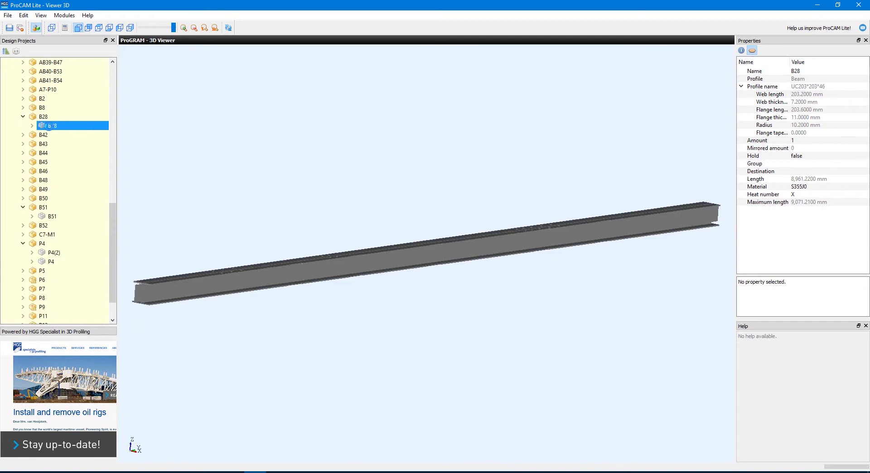
Zoom into B28, turn on edge lines and measure 184.0 mm between two corners.
{"action": "scroll", "coordinate": [319, 254], "scroll_direction": "up", "scroll_amount": 8}
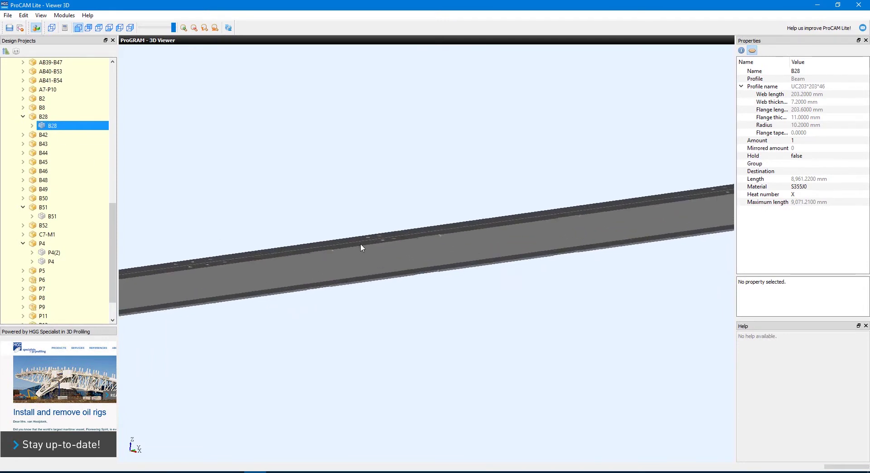
{"action": "scroll", "coordinate": [422, 210], "scroll_direction": "up", "scroll_amount": 5}
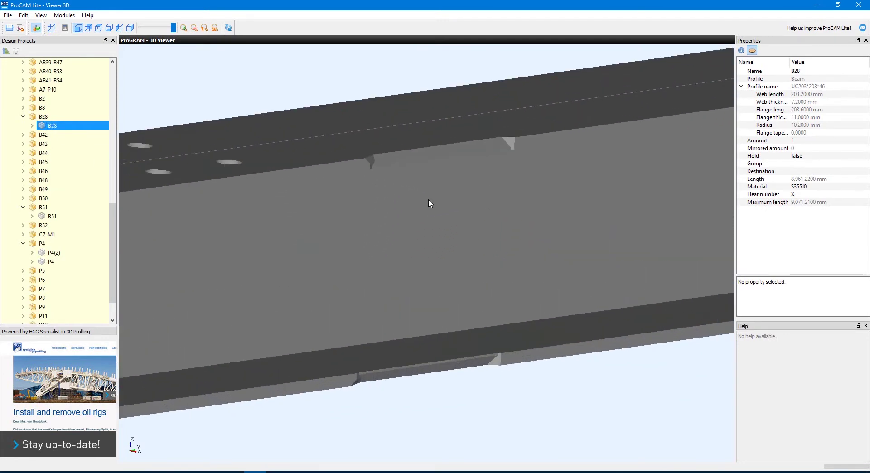
{"action": "scroll", "coordinate": [185, 88], "scroll_direction": "up", "scroll_amount": 1}
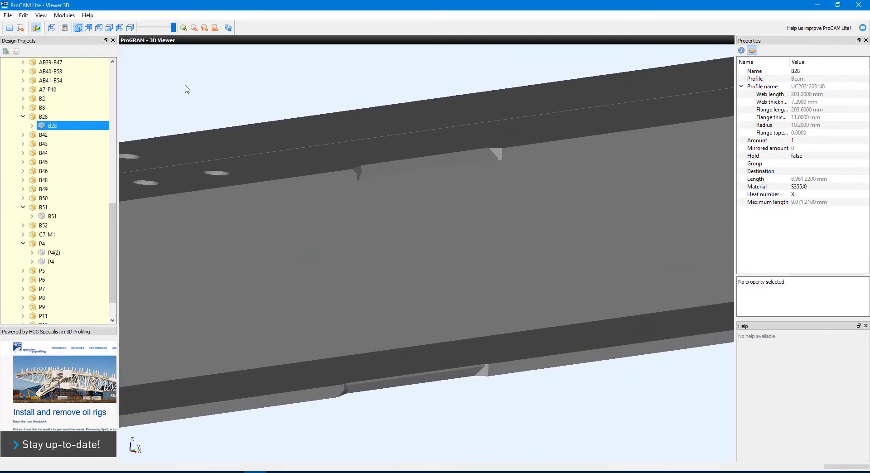
{"action": "left_click", "coordinate": [52, 27]}
{"action": "scroll", "coordinate": [420, 187], "scroll_direction": "up", "scroll_amount": 2}
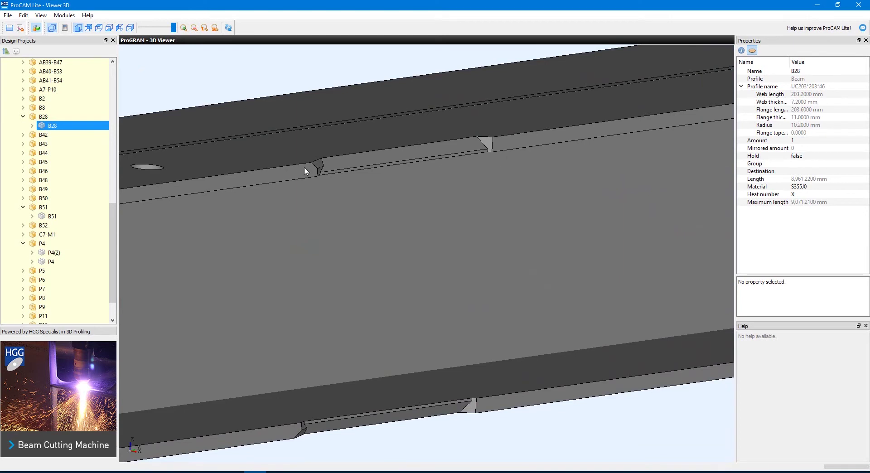
{"action": "left_click", "coordinate": [65, 27]}
{"action": "left_click", "coordinate": [319, 158]}
{"action": "left_click", "coordinate": [477, 135]}
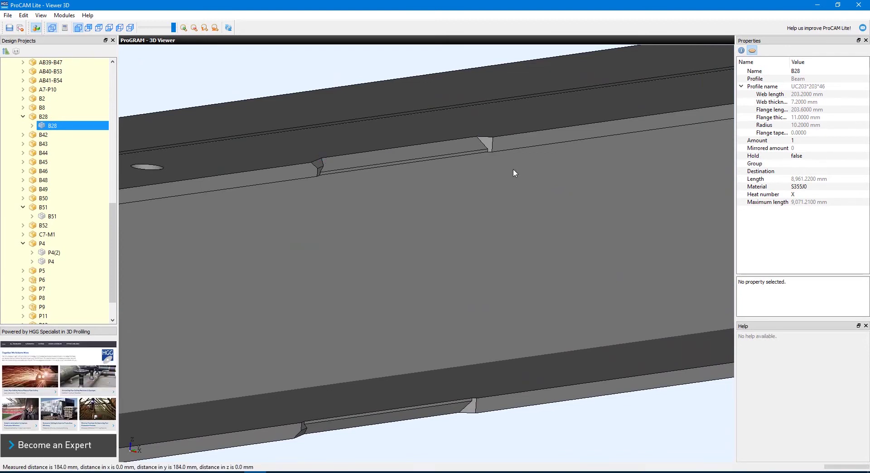
{"action": "scroll", "coordinate": [513, 170], "scroll_direction": "down", "scroll_amount": 1}
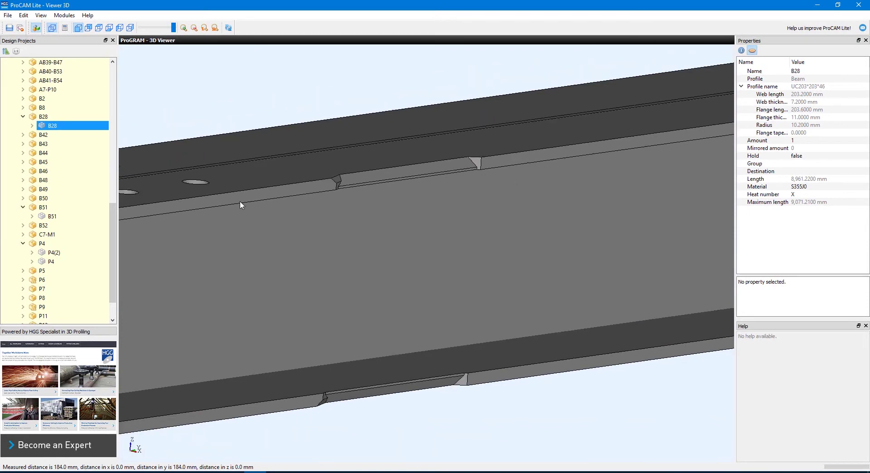
Import all .nc1 plate files from Procam Lite model > DSTV_Plates using Ctrl+A.
{"action": "left_click", "coordinate": [6, 17]}
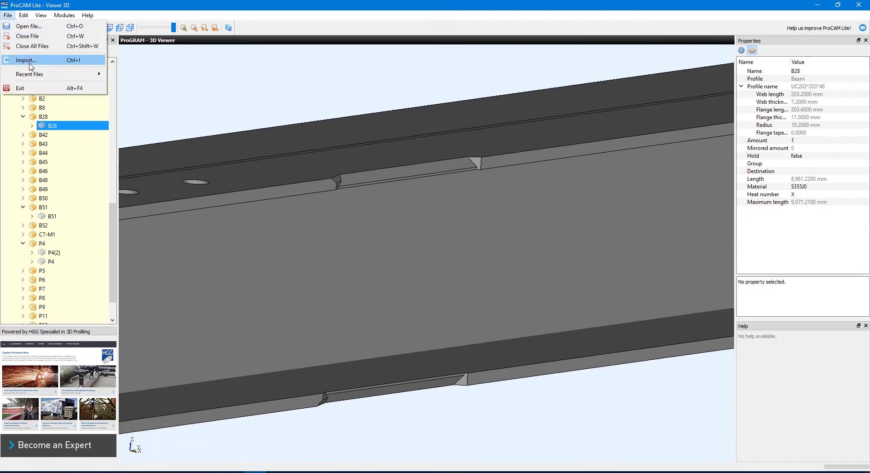
{"action": "left_click", "coordinate": [27, 60]}
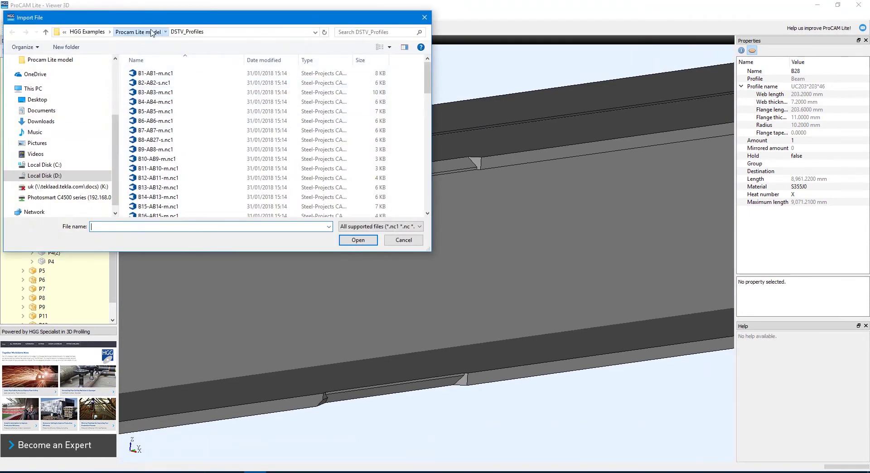
{"action": "left_click", "coordinate": [159, 32]}
{"action": "double_click", "coordinate": [164, 103]}
{"action": "left_click", "coordinate": [164, 104]}
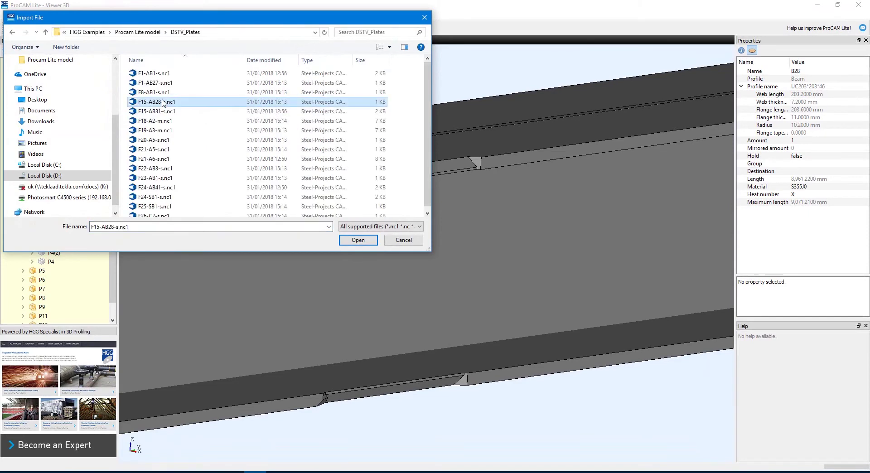
{"action": "key", "text": "ctrl+a"}
{"action": "left_click", "coordinate": [358, 239]}
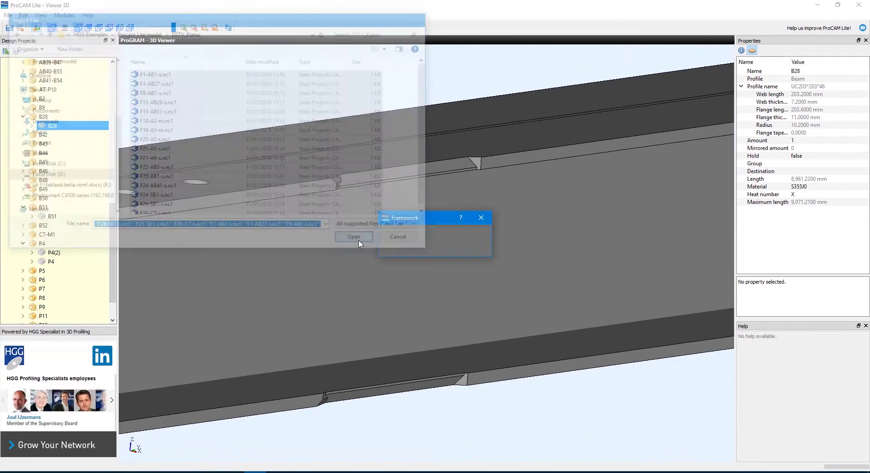
{"action": "left_click_drag", "start_coordinate": [113, 141], "coordinate": [113, 101]}
In front view, expand and display plates A2-F18, F20, F23 and perforated F24(2) one by one.
{"action": "left_click", "coordinate": [79, 28]}
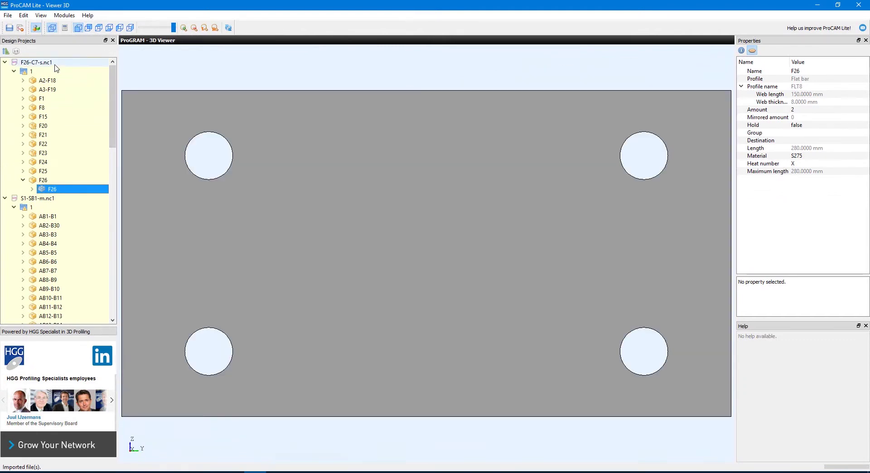
{"action": "double_click", "coordinate": [41, 81]}
{"action": "left_click", "coordinate": [48, 91]}
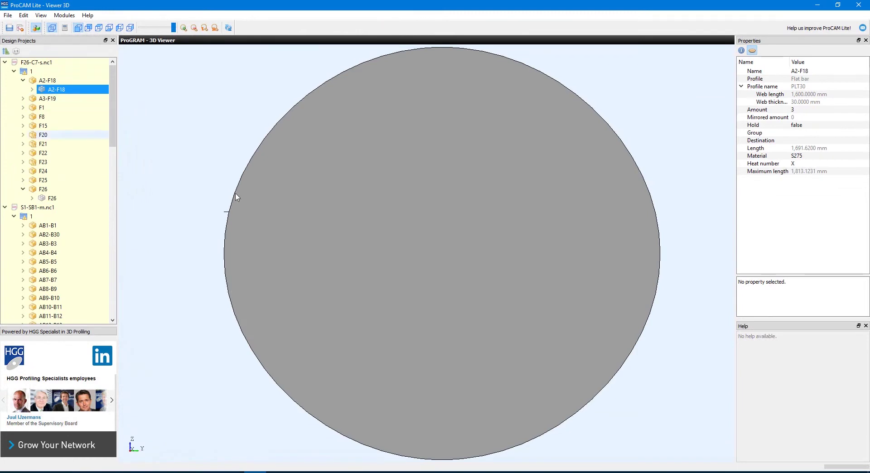
{"action": "left_click", "coordinate": [23, 135]}
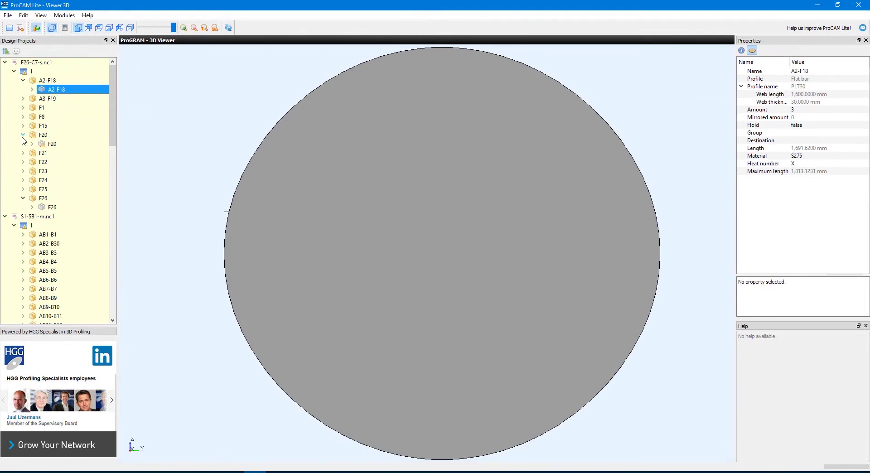
{"action": "left_click", "coordinate": [48, 146]}
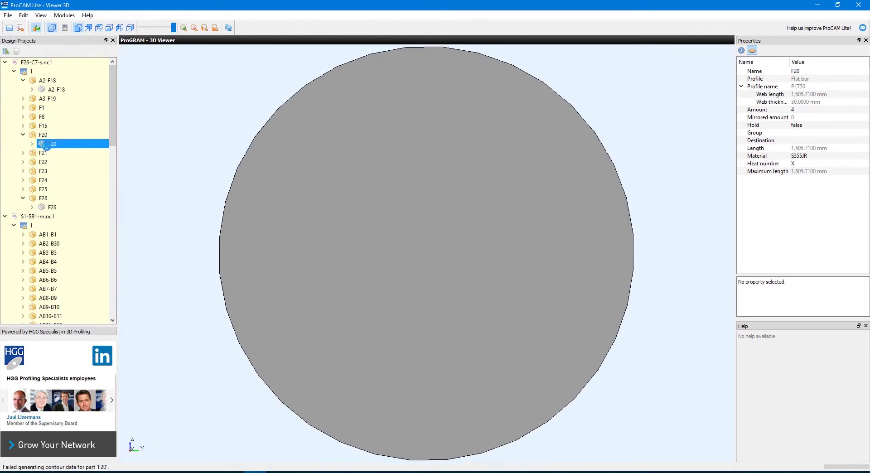
{"action": "left_click", "coordinate": [23, 171]}
{"action": "left_click", "coordinate": [52, 180]}
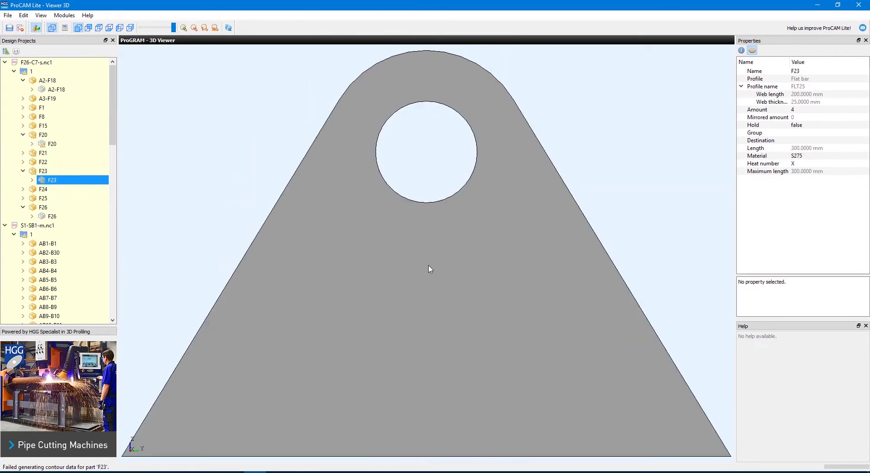
{"action": "left_click", "coordinate": [23, 189]}
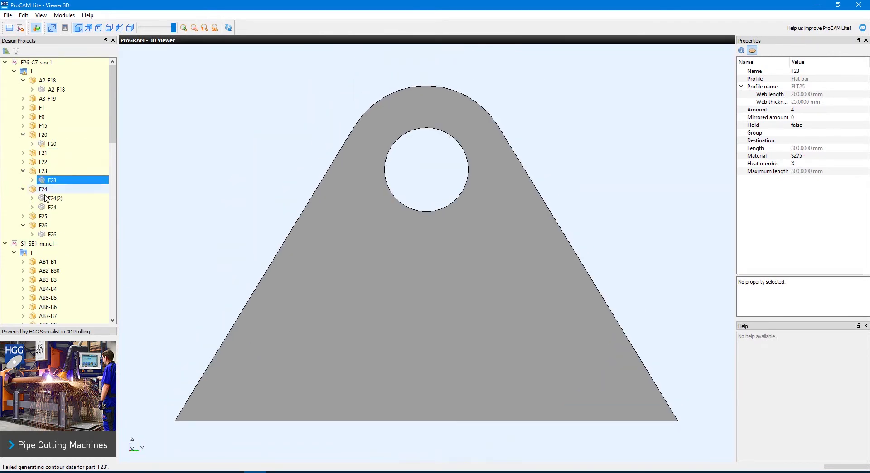
{"action": "left_click", "coordinate": [47, 198]}
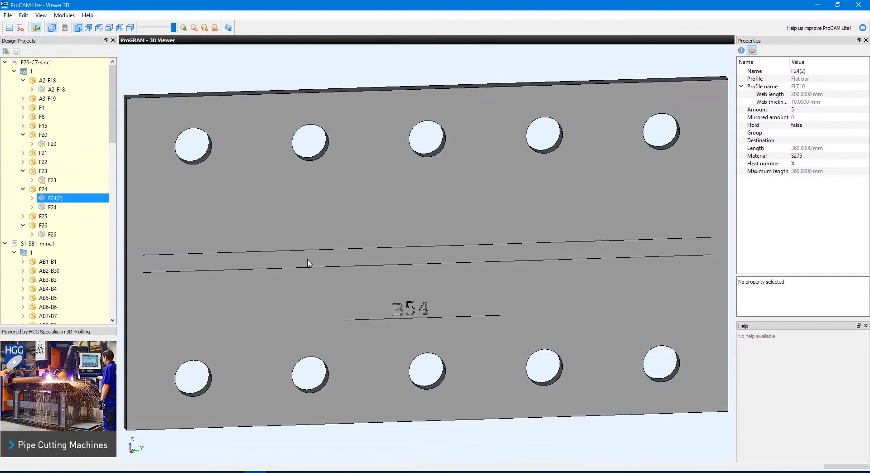
{"action": "left_click_drag", "start_coordinate": [307, 263], "coordinate": [405, 299]}
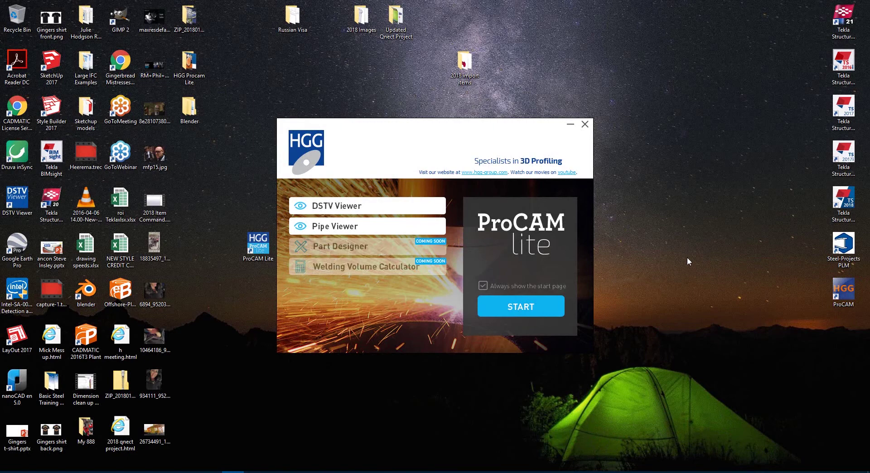
Launch Pipe Viewer and open TubeNC.xml from the Procam Lite model folder.
{"action": "left_click", "coordinate": [364, 230]}
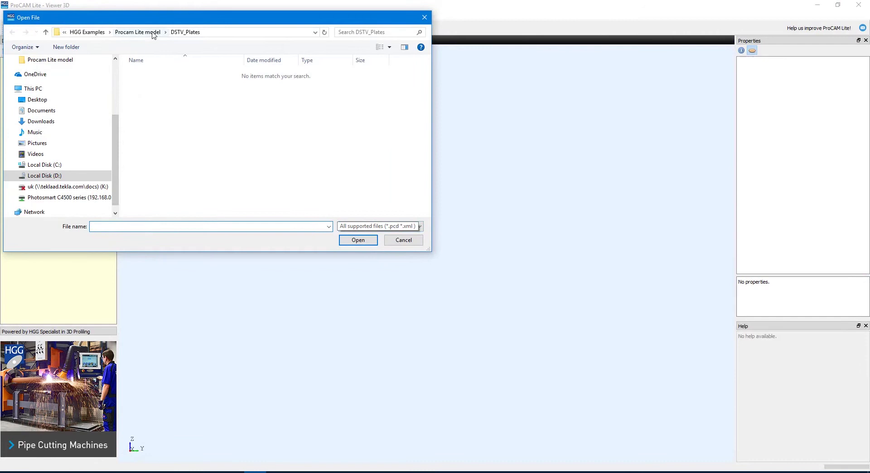
{"action": "left_click", "coordinate": [152, 34]}
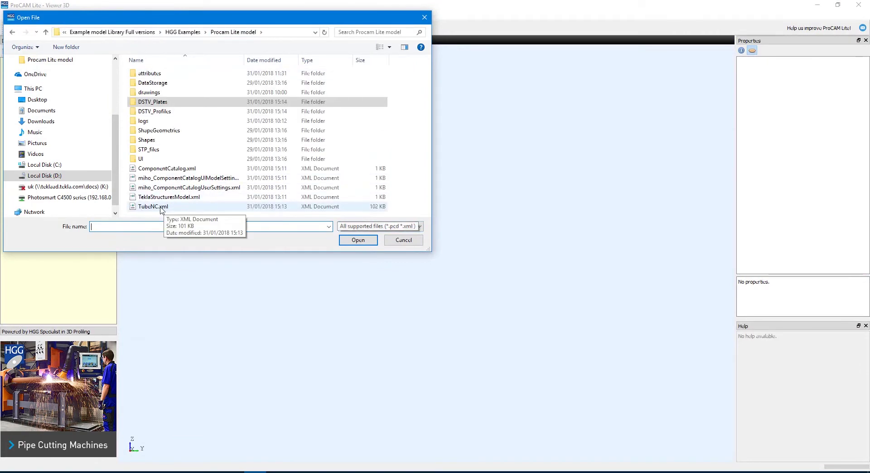
{"action": "left_click", "coordinate": [160, 207]}
{"action": "left_click", "coordinate": [357, 240]}
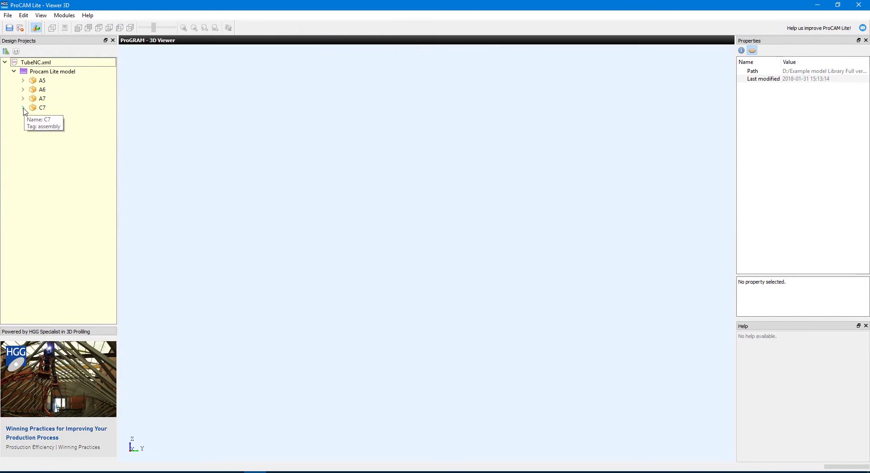
Expand C7 and A5, then show assembly A5 in 3D via its View 3D option.
{"action": "left_click", "coordinate": [23, 108]}
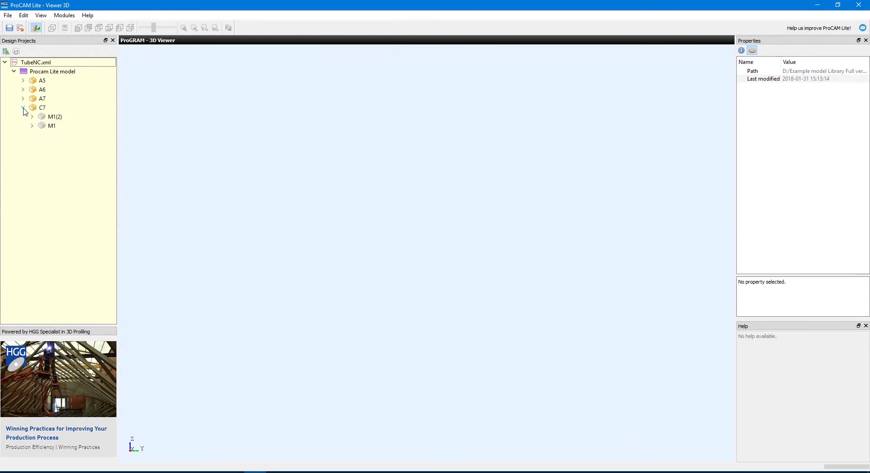
{"action": "left_click", "coordinate": [23, 81]}
{"action": "left_click", "coordinate": [43, 82]}
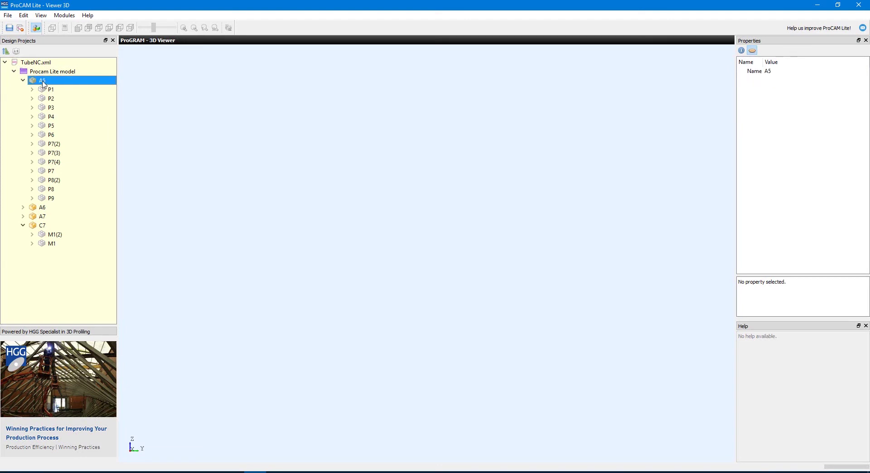
{"action": "right_click", "coordinate": [44, 84]}
{"action": "left_click", "coordinate": [64, 92]}
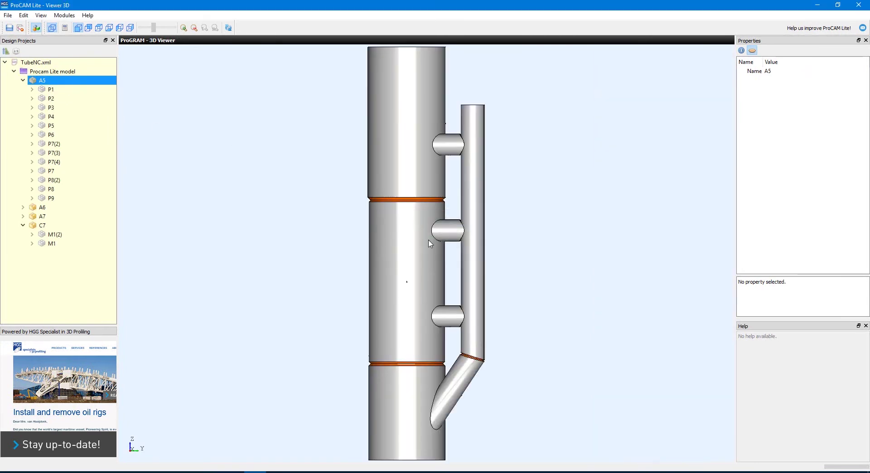
Orbit and zoom around A5's vertical tube to inspect its branch stubs.
{"action": "middle_click_drag", "start_coordinate": [430, 243], "coordinate": [406, 269]}
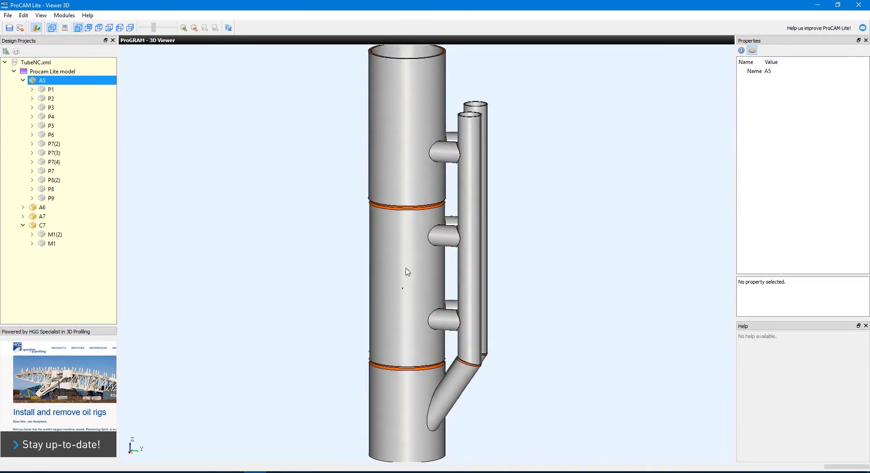
{"action": "scroll", "coordinate": [382, 320], "scroll_direction": "up", "scroll_amount": 6}
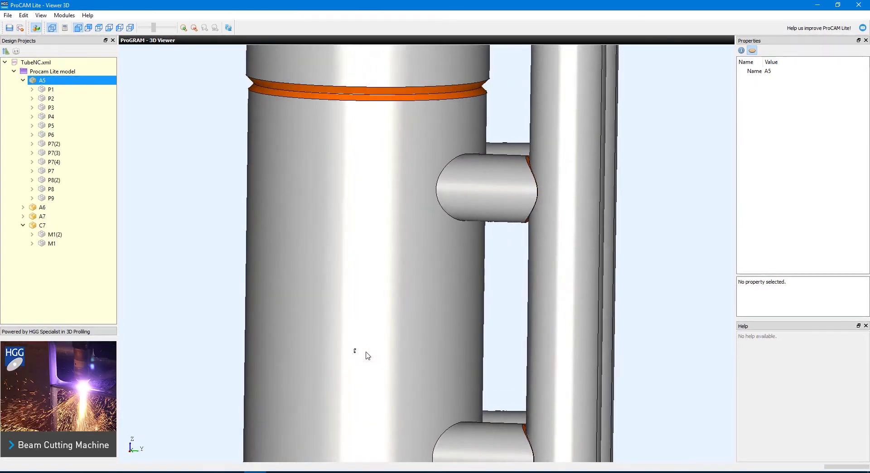
{"action": "scroll", "coordinate": [335, 378], "scroll_direction": "up", "scroll_amount": 5}
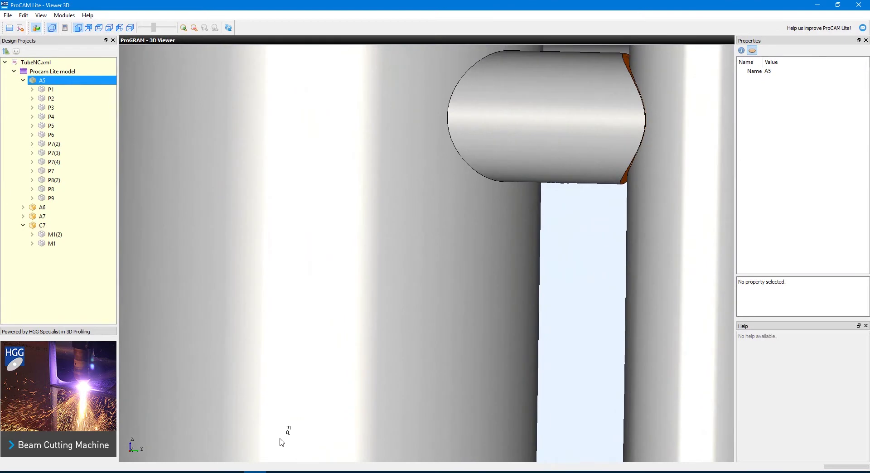
{"action": "scroll", "coordinate": [423, 272], "scroll_direction": "down", "scroll_amount": 8}
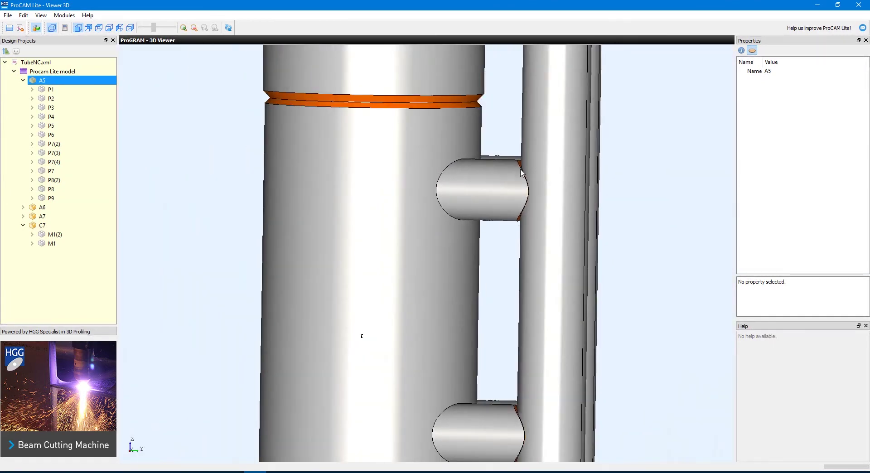
{"action": "middle_click_drag", "start_coordinate": [486, 223], "coordinate": [596, 248]}
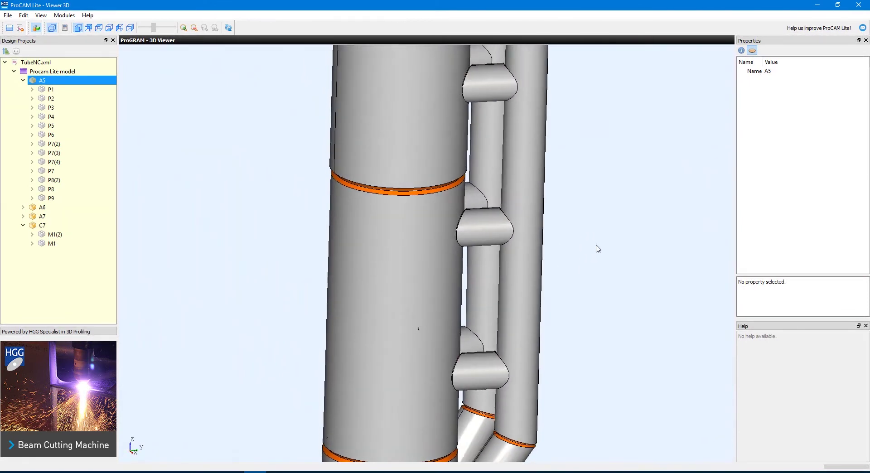
View A5 tubes P1, P2, P3, P5 and the 3165.90 mm P6 in turn, then select A7.
{"action": "left_click", "coordinate": [49, 90]}
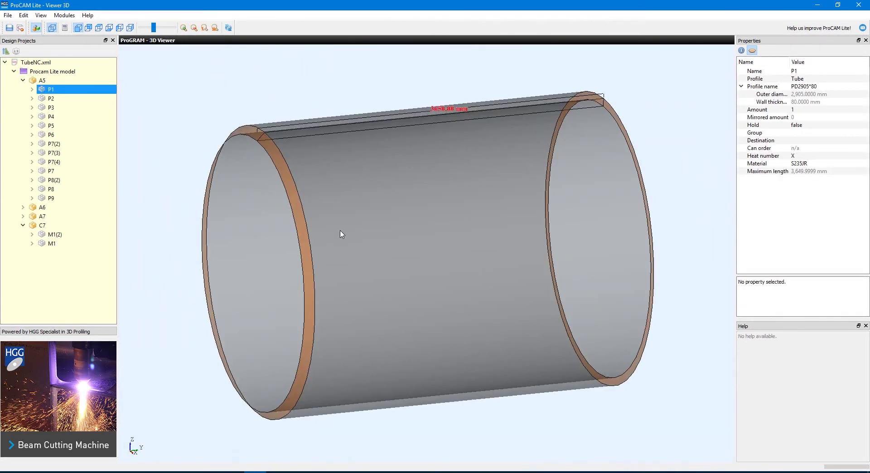
{"action": "left_click", "coordinate": [51, 98]}
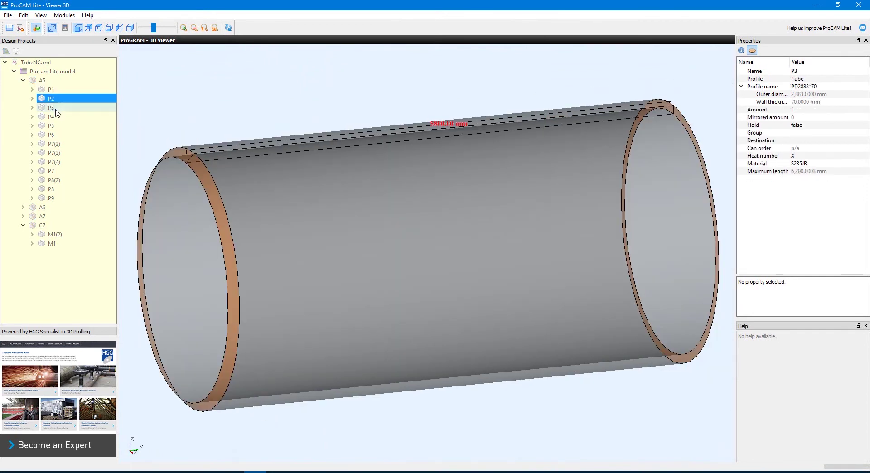
{"action": "left_click", "coordinate": [55, 109]}
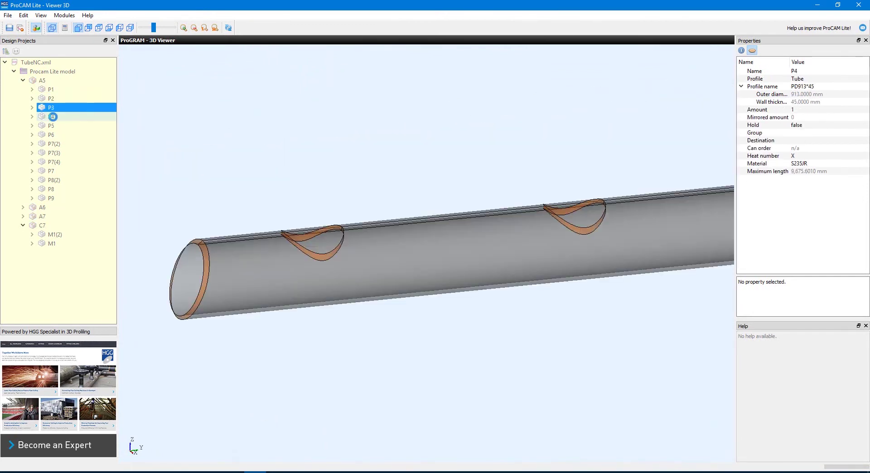
{"action": "left_click", "coordinate": [52, 126]}
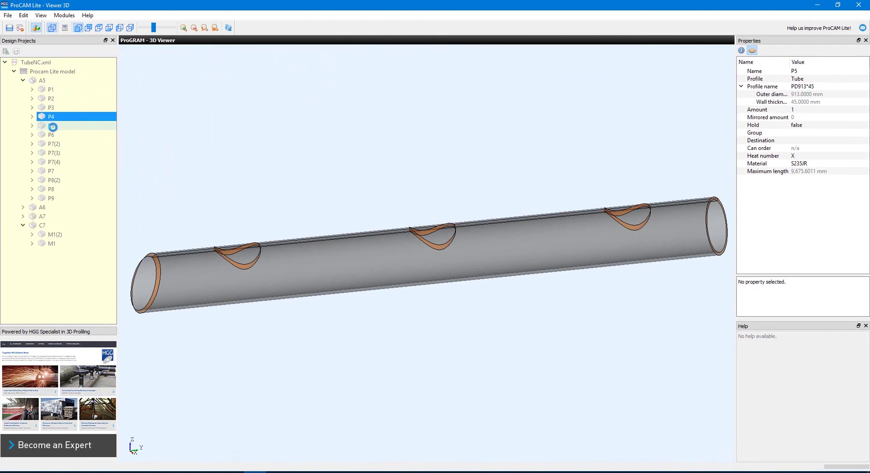
{"action": "left_click", "coordinate": [52, 136]}
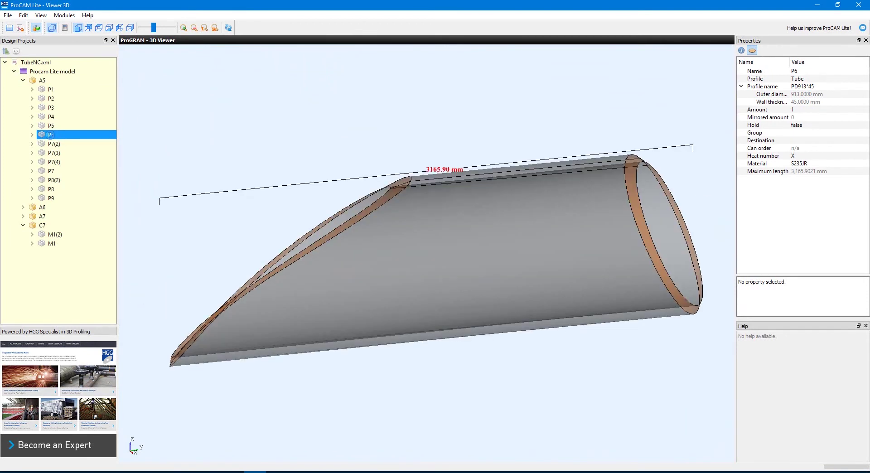
{"action": "left_click", "coordinate": [44, 216]}
Show assembly A7 in 3D and rotate the truss to a nearly horizontal view.
{"action": "right_click", "coordinate": [44, 217]}
{"action": "left_click", "coordinate": [65, 225]}
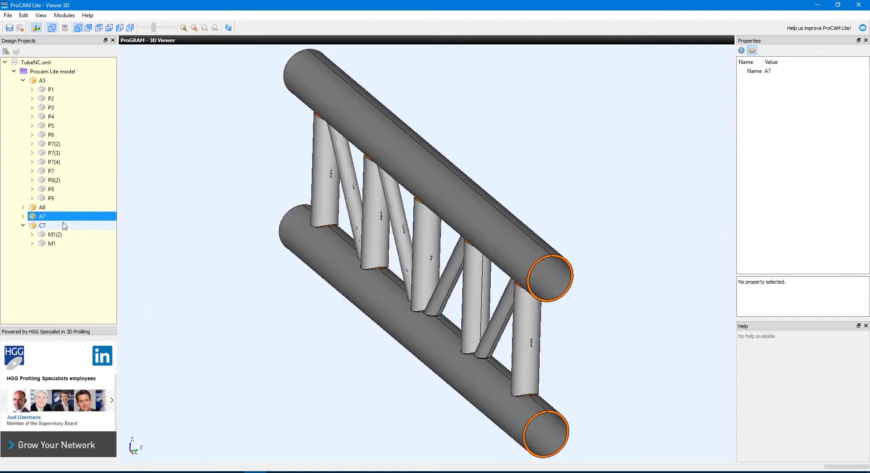
{"action": "middle_click_drag", "start_coordinate": [384, 245], "coordinate": [494, 214]}
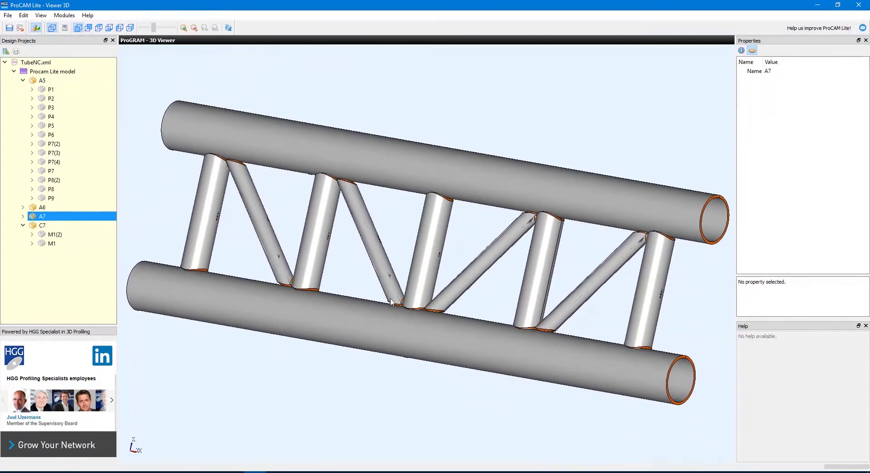
Zoom in on brace tube P12, then zoom back out and reorient the whole truss.
{"action": "scroll", "coordinate": [495, 214], "scroll_direction": "up", "scroll_amount": 10}
{"action": "scroll", "coordinate": [485, 267], "scroll_direction": "up", "scroll_amount": 3}
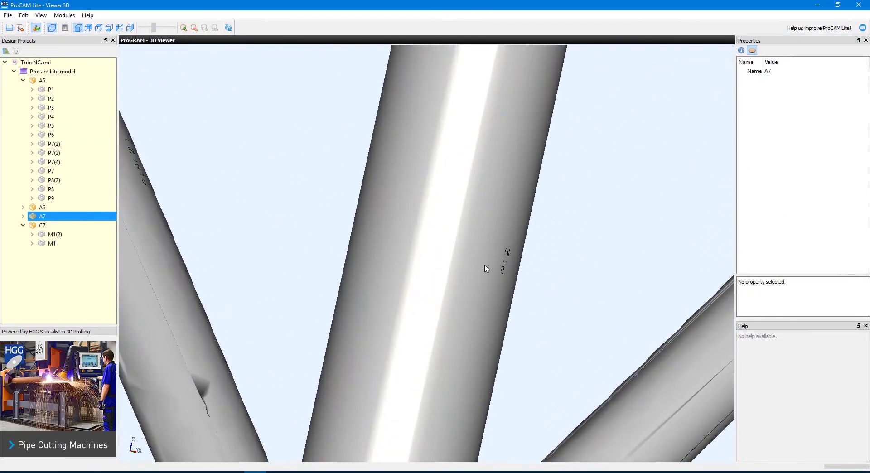
{"action": "middle_click_drag", "start_coordinate": [487, 269], "coordinate": [436, 257]}
{"action": "scroll", "coordinate": [475, 276], "scroll_direction": "down", "scroll_amount": 10}
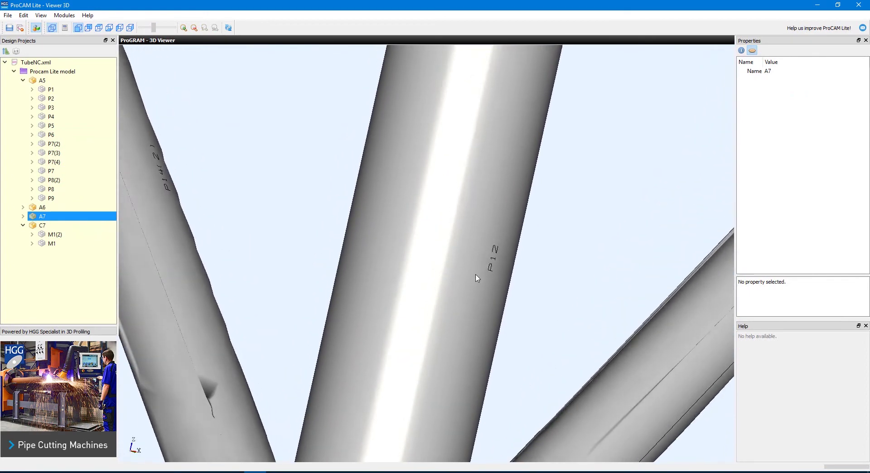
{"action": "scroll", "coordinate": [446, 340], "scroll_direction": "down", "scroll_amount": 5}
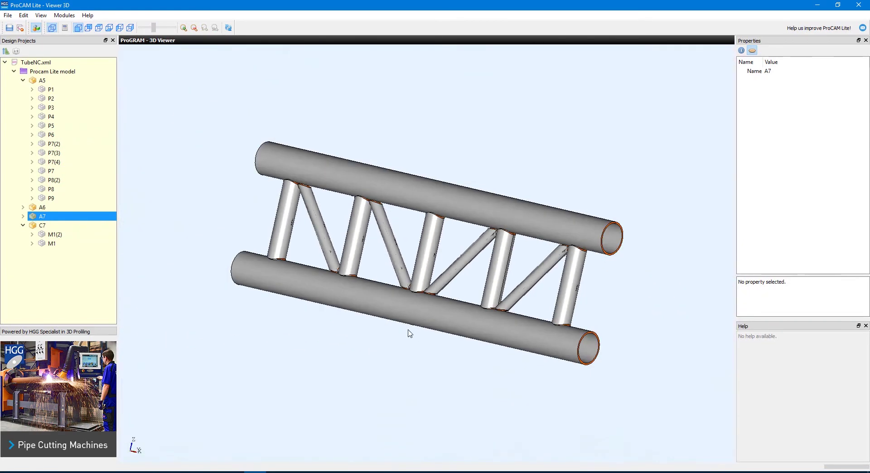
{"action": "middle_click_drag", "start_coordinate": [407, 334], "coordinate": [493, 300]}
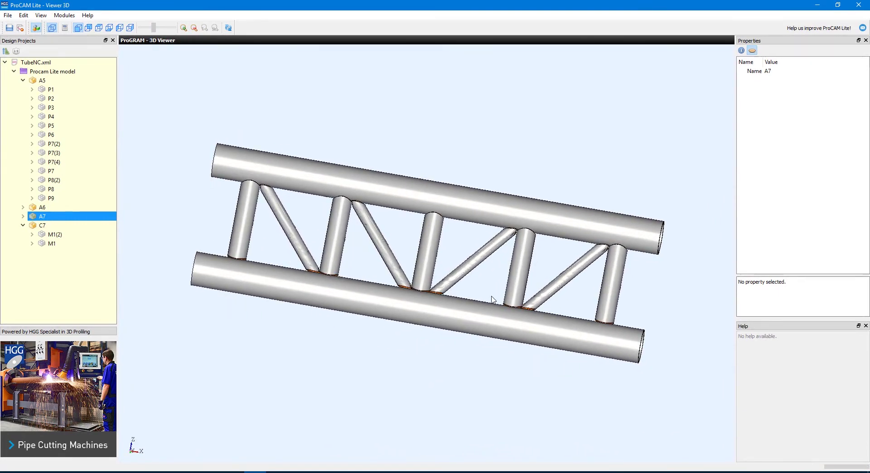
Expand A7 and view tubes P10 and P11, rotating for a close side view of P11.
{"action": "left_click", "coordinate": [23, 216]}
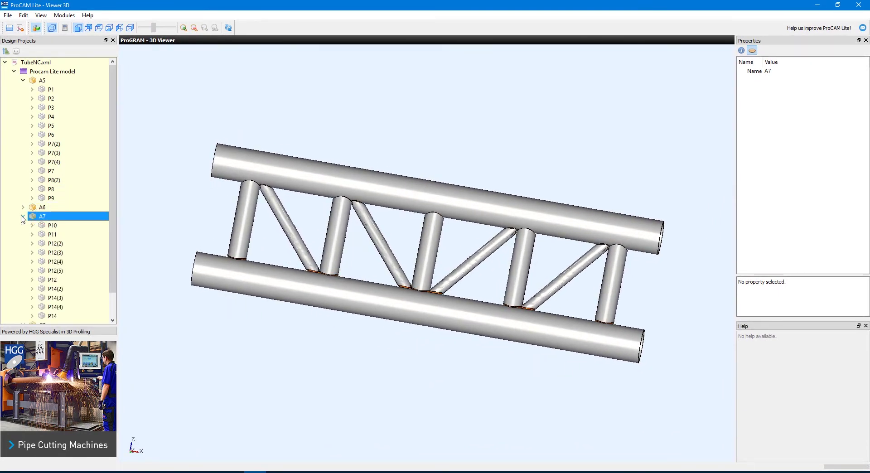
{"action": "left_click", "coordinate": [53, 226]}
{"action": "left_click", "coordinate": [53, 235]}
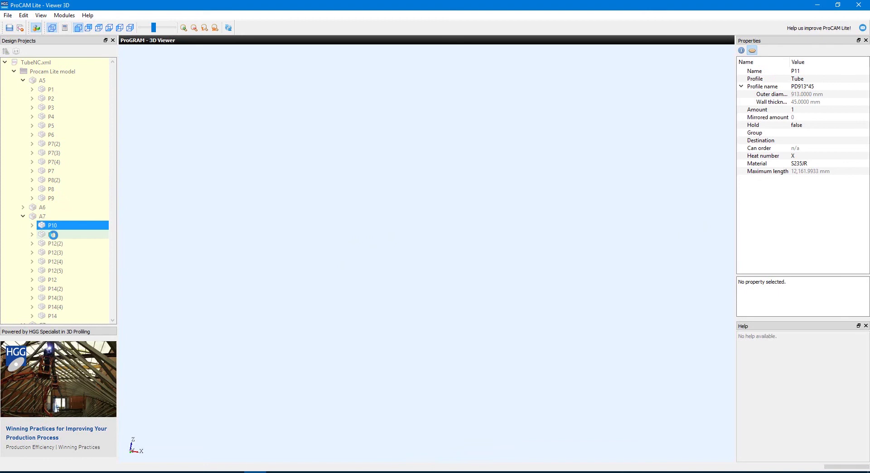
{"action": "middle_click_drag", "start_coordinate": [245, 272], "coordinate": [427, 262]}
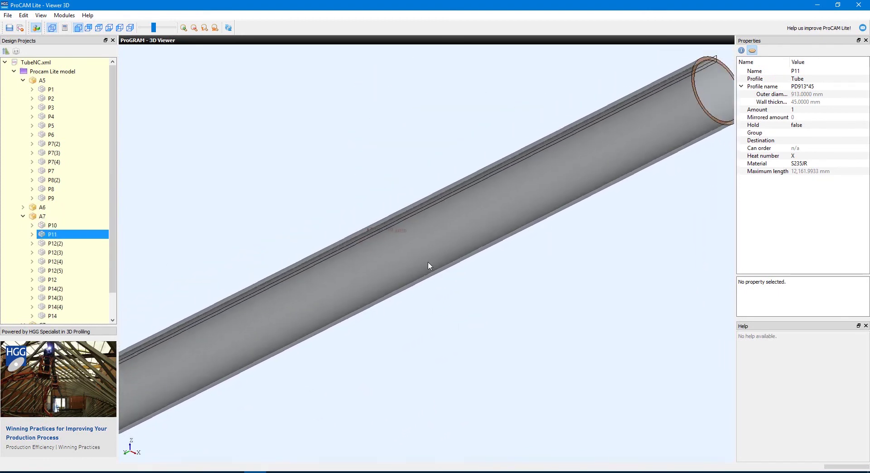
{"action": "scroll", "coordinate": [428, 262], "scroll_direction": "down", "scroll_amount": 3}
View tubes P12(2) and P12(5), the 2,190.90 mm PD513*45 tube, then select the whole model.
{"action": "left_click", "coordinate": [54, 243]}
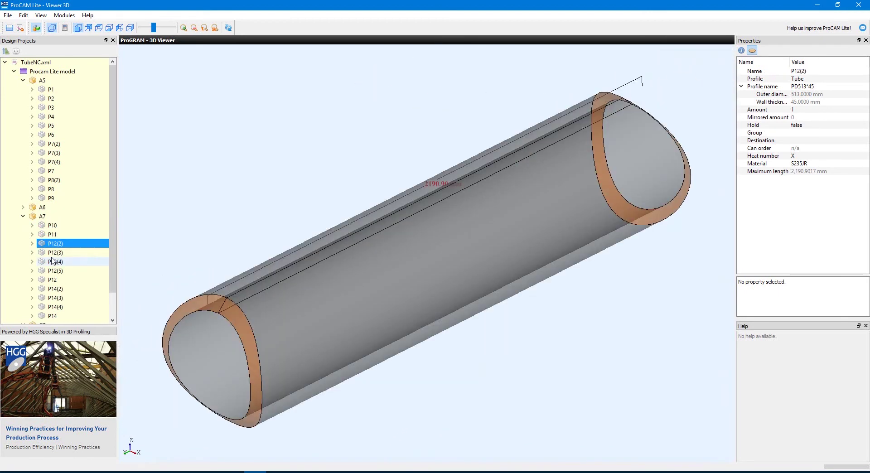
{"action": "left_click", "coordinate": [54, 270]}
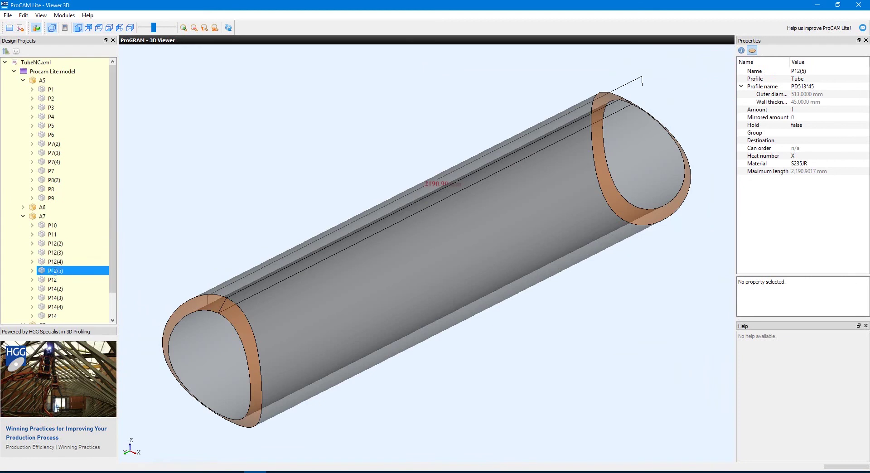
{"action": "left_click", "coordinate": [67, 74]}
Show the entire Procam Lite model in 3D, then orbit, zoom and pan the towers and truss bridge.
{"action": "right_click", "coordinate": [68, 74]}
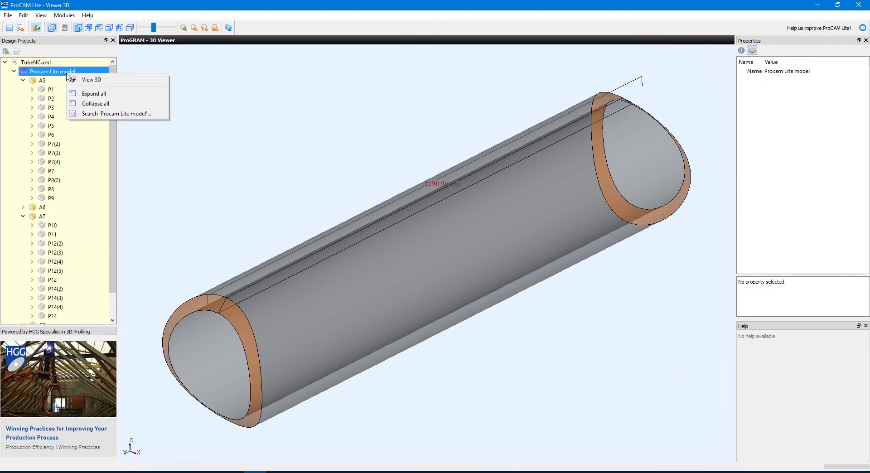
{"action": "left_click", "coordinate": [93, 80]}
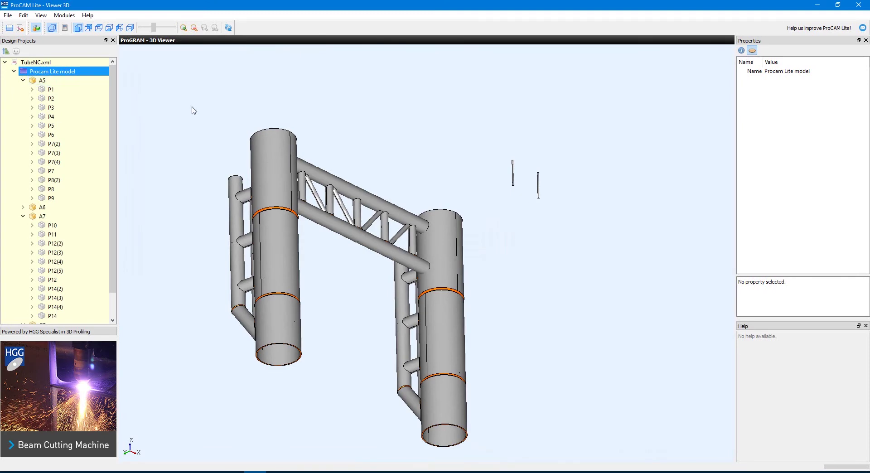
{"action": "mouse_move", "coordinate": [382, 256]}
{"action": "middle_mouse_down"}
{"action": "mouse_move", "coordinate": [390, 209]}
{"action": "mouse_move", "coordinate": [385, 235]}
{"action": "mouse_move", "coordinate": [316, 304]}
{"action": "mouse_move", "coordinate": [421, 301]}
{"action": "mouse_move", "coordinate": [306, 246]}
{"action": "mouse_move", "coordinate": [317, 269]}
{"action": "mouse_move", "coordinate": [359, 289]}
{"action": "mouse_move", "coordinate": [376, 254]}
{"action": "middle_mouse_up"}
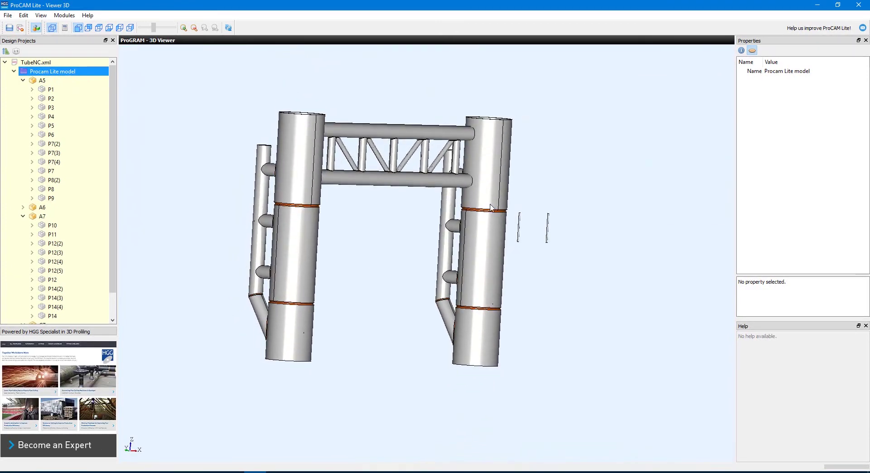
{"action": "scroll", "coordinate": [466, 195], "scroll_direction": "up", "scroll_amount": 5}
{"action": "scroll", "coordinate": [467, 195], "scroll_direction": "down", "scroll_amount": 2}
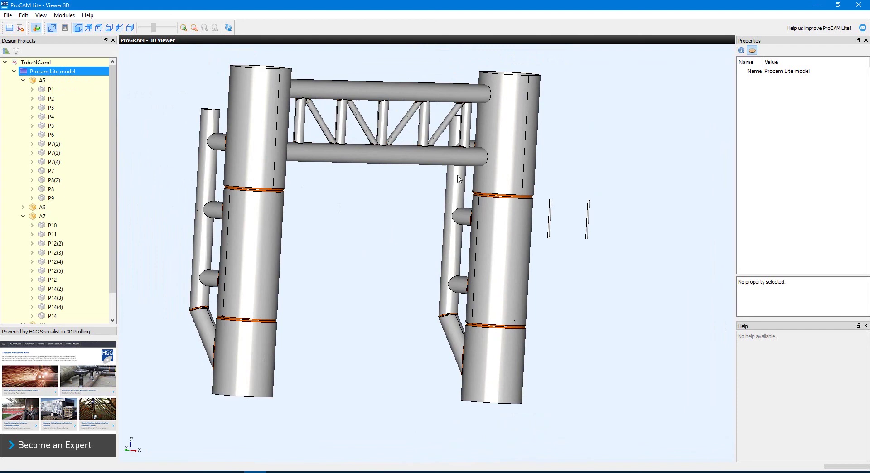
{"action": "middle_click_drag", "start_coordinate": [392, 209], "coordinate": [399, 215]}
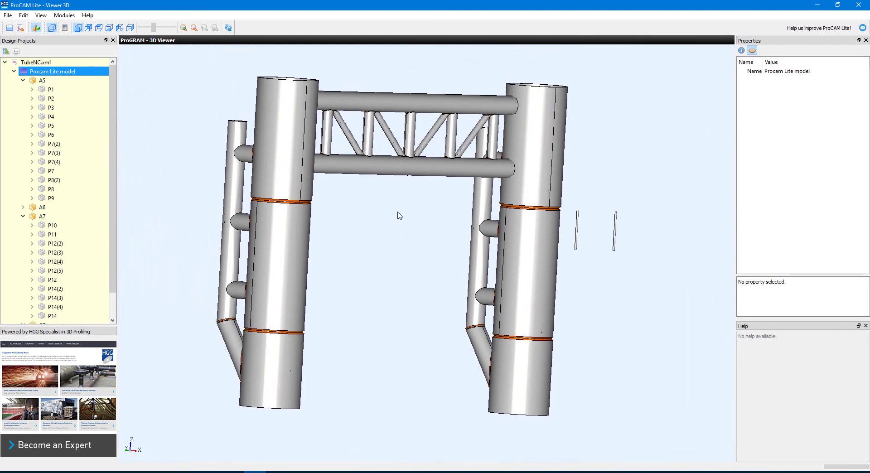